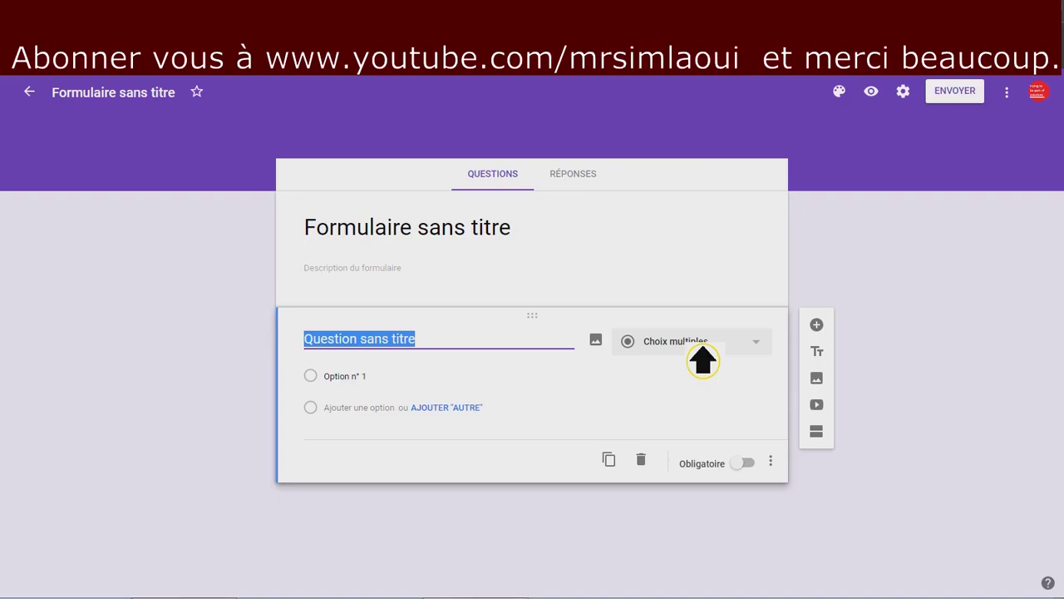
Make the first question a required short-answer 'nom et prénom' and add another question below it.
type("vot")
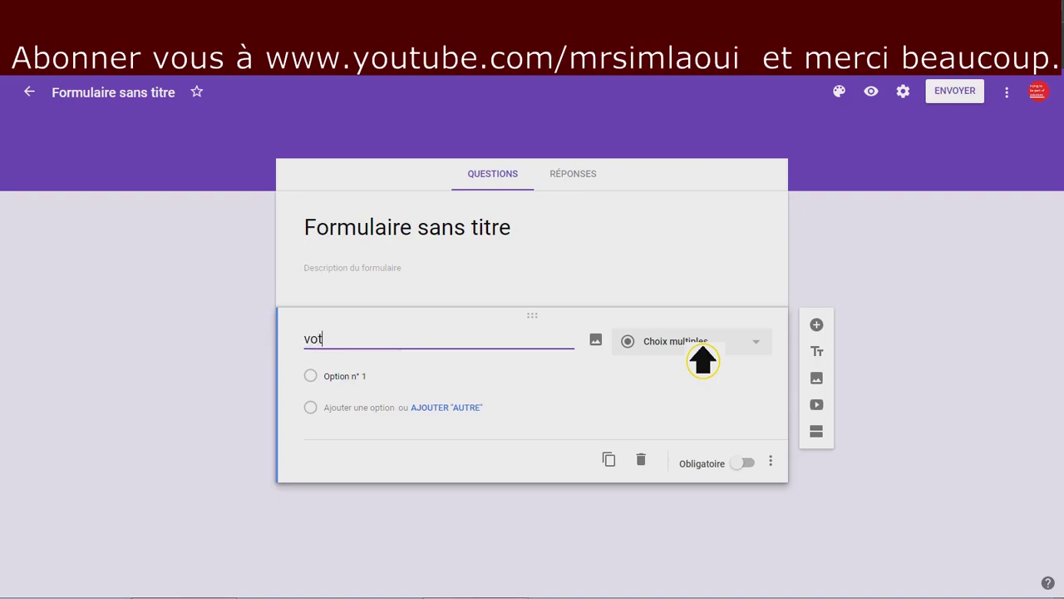
key("BackSpace")
key("BackSpace")
key("BackSpace")
type("nom et pr")
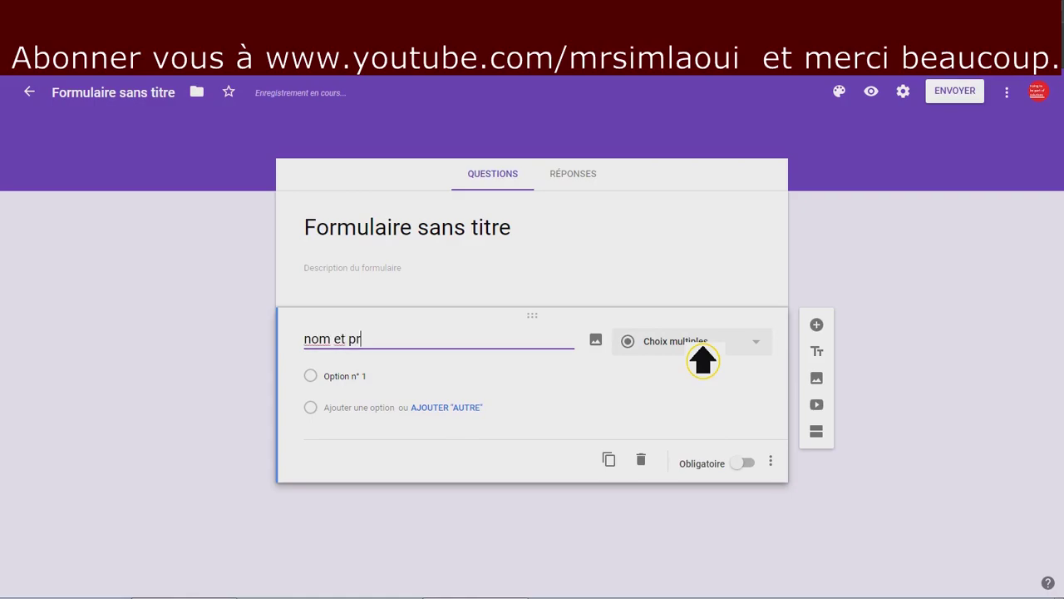
type("énom")
left_click(763, 351)
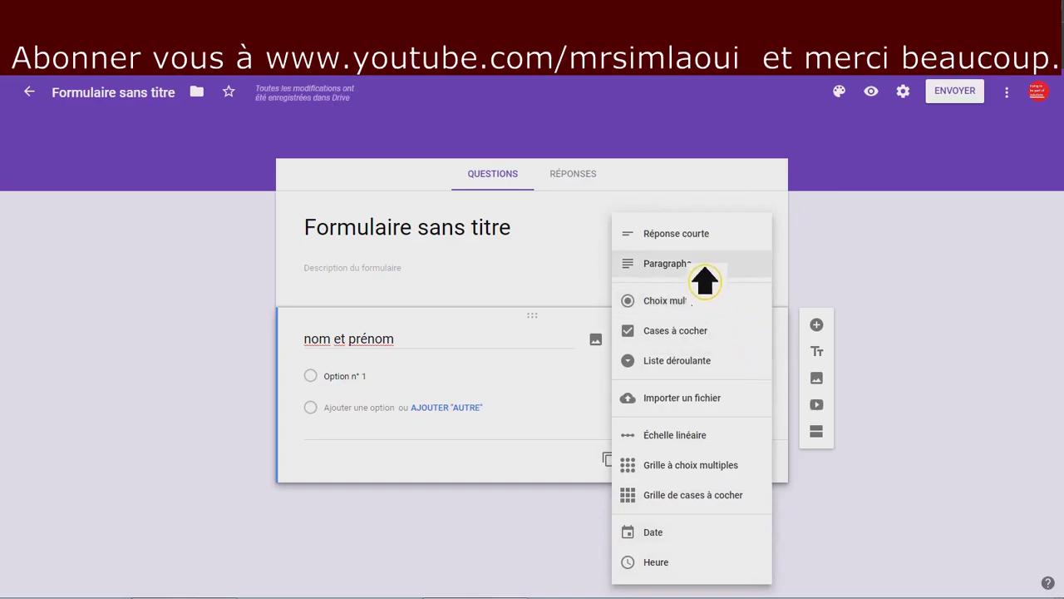
left_click(703, 239)
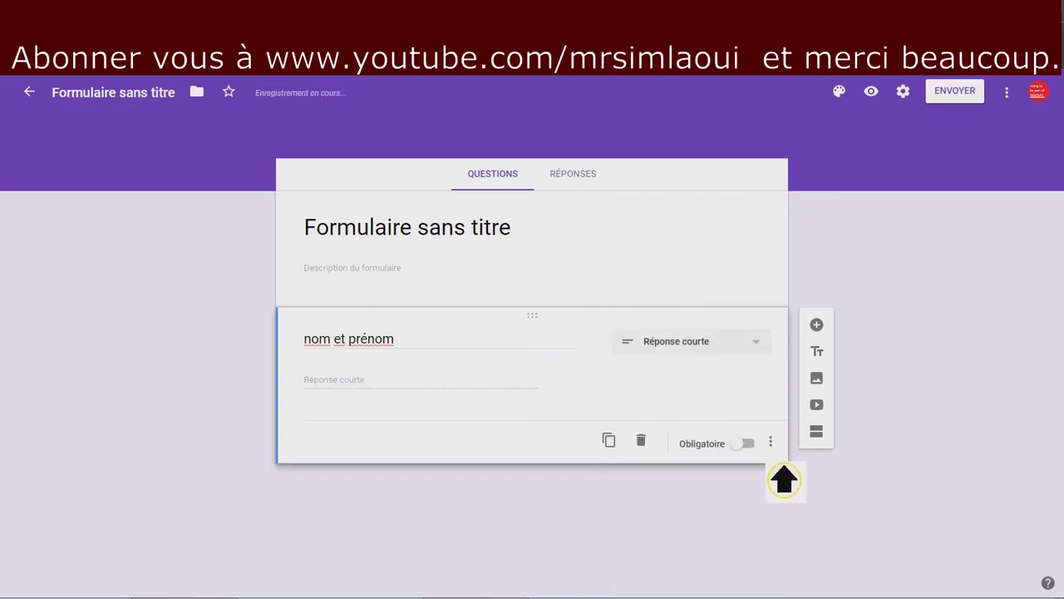
left_click(749, 445)
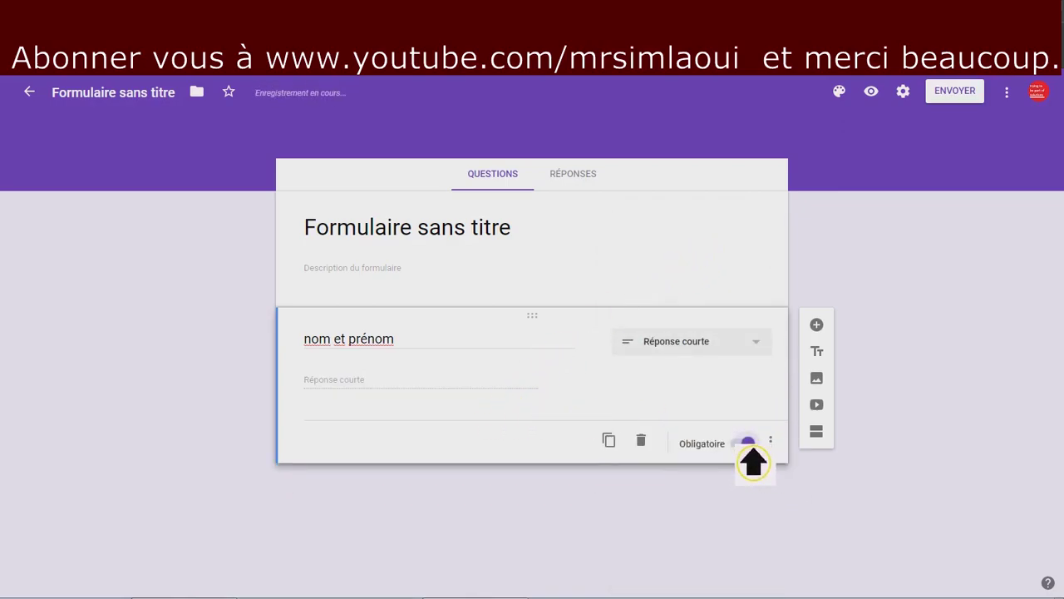
left_click(817, 325)
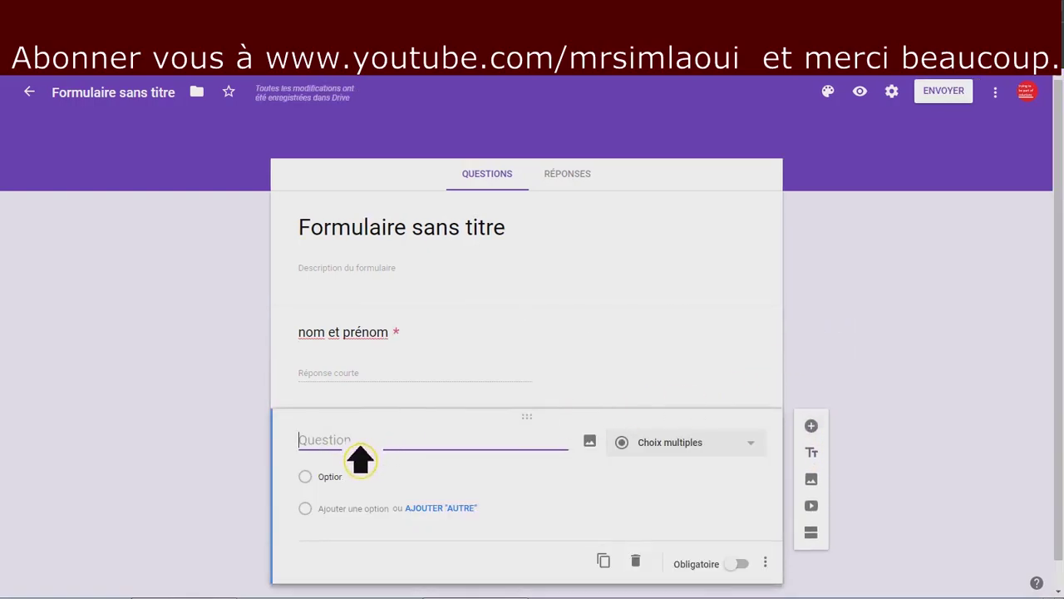
Title the second question 'mot de passe', make it required short answer, and enable response validation.
type("mot de passe")
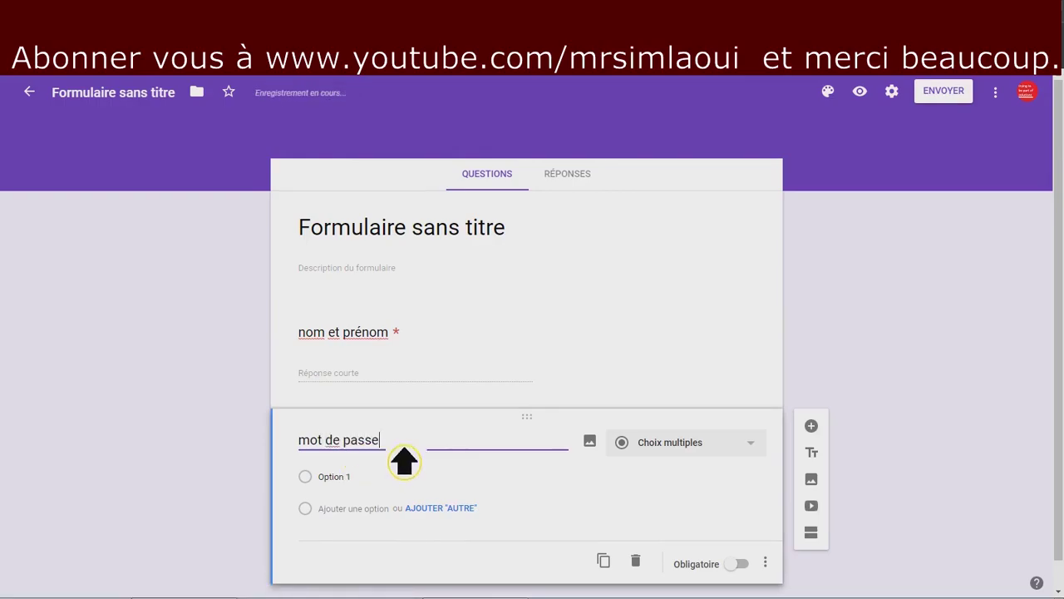
left_click(765, 562)
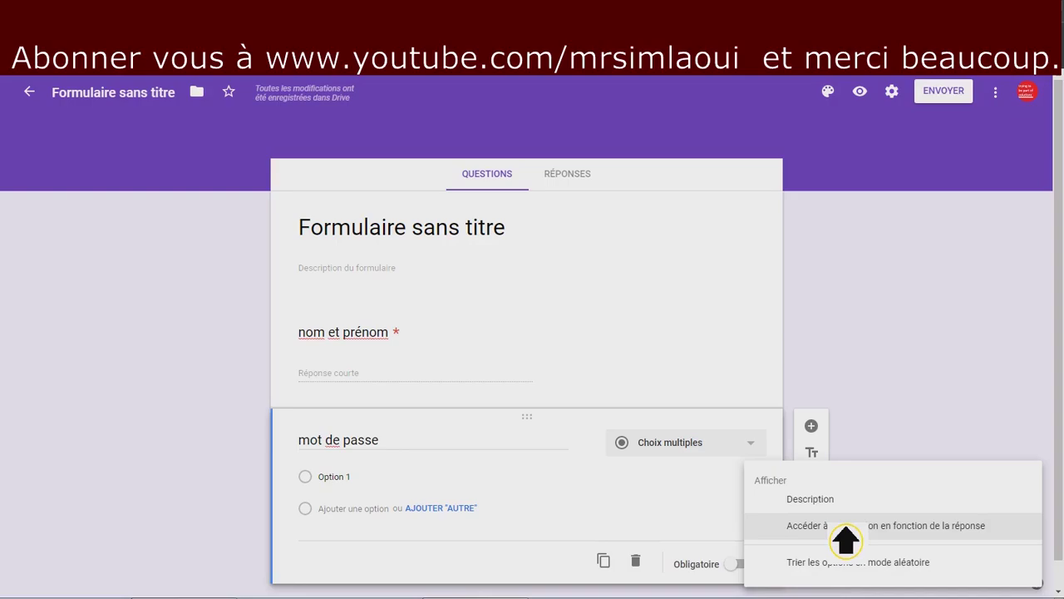
left_click(845, 526)
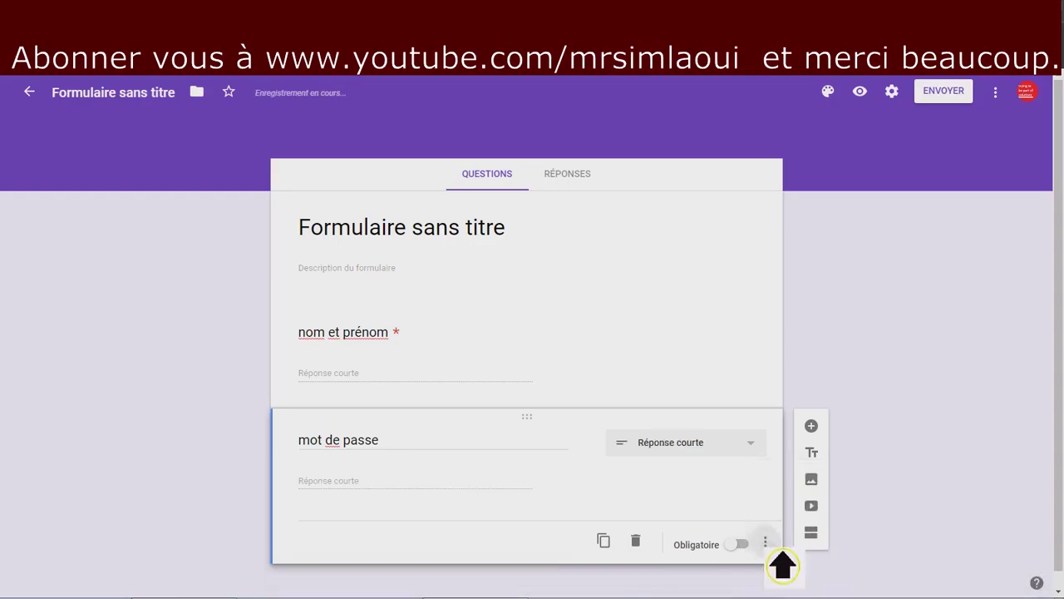
left_click(765, 542)
key("Escape")
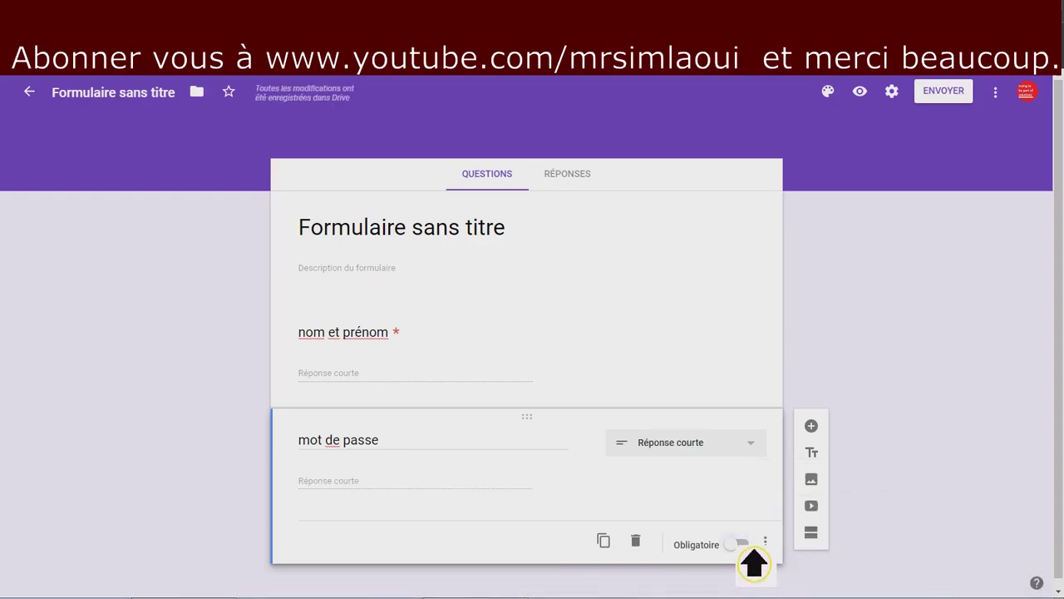
left_click(740, 544)
left_click(765, 542)
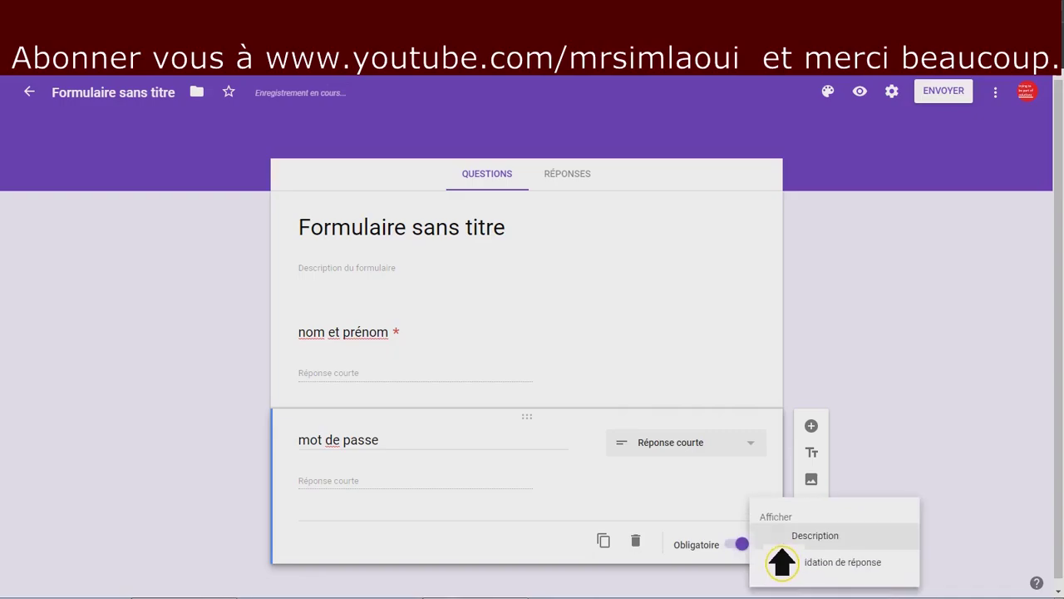
left_click(820, 572)
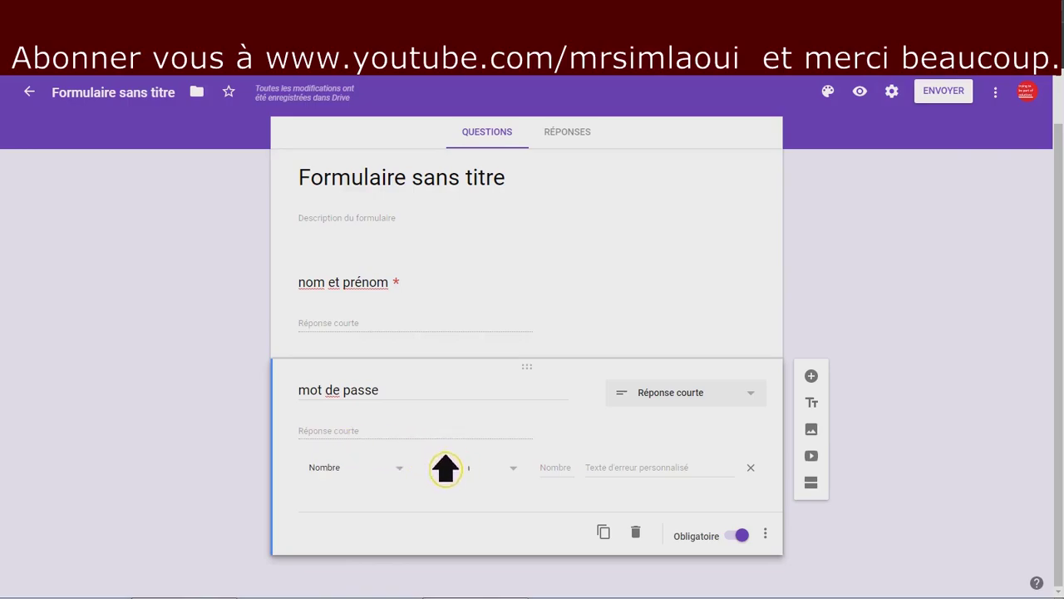
Set the password validation to Expression régulière with the Correspond à condition.
left_click(417, 480)
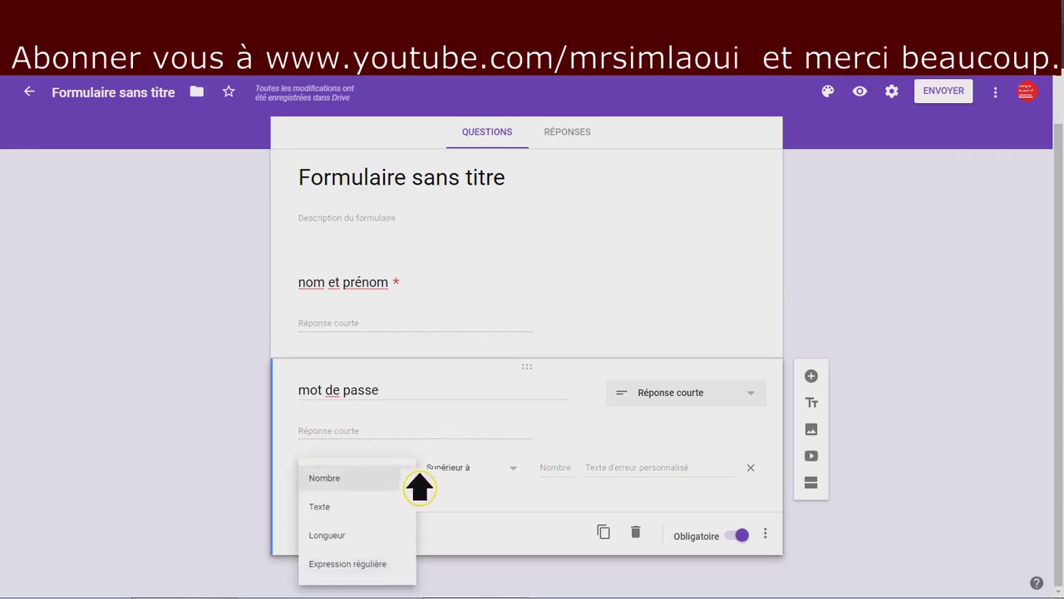
left_click(361, 516)
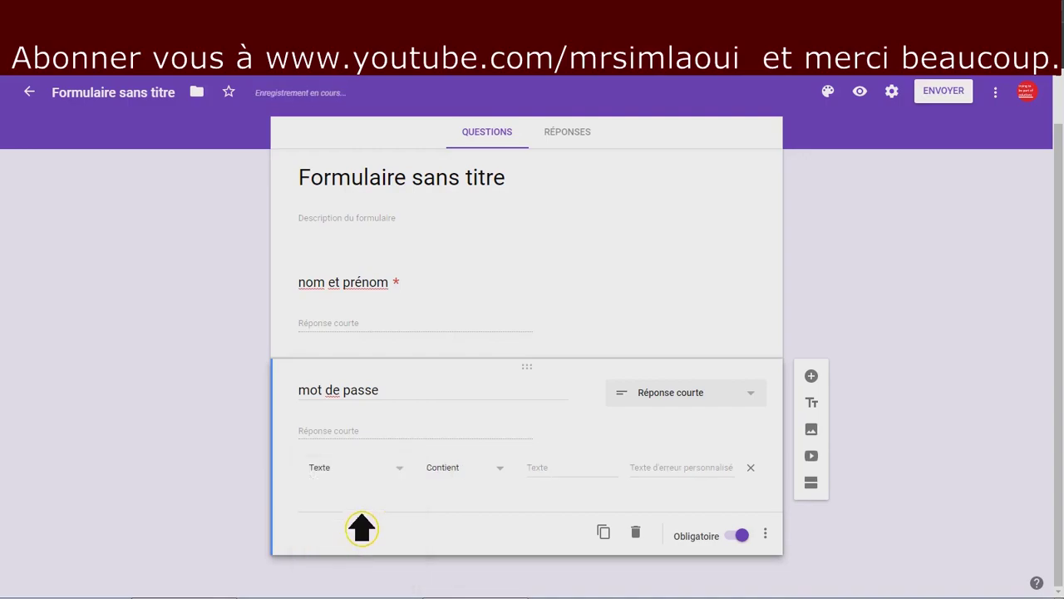
left_click(519, 476)
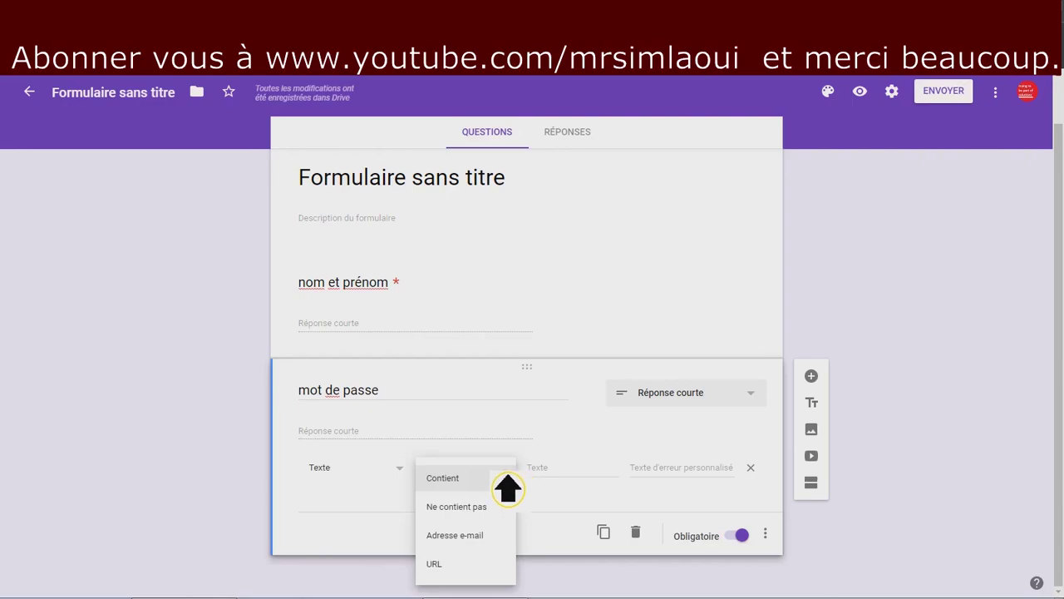
left_click(566, 489)
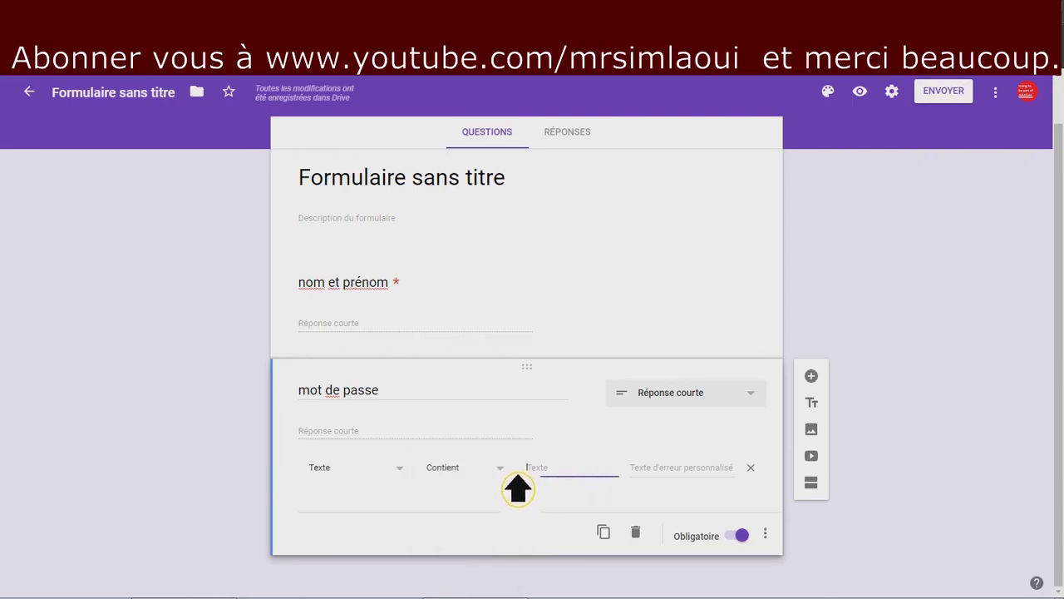
left_click(516, 483)
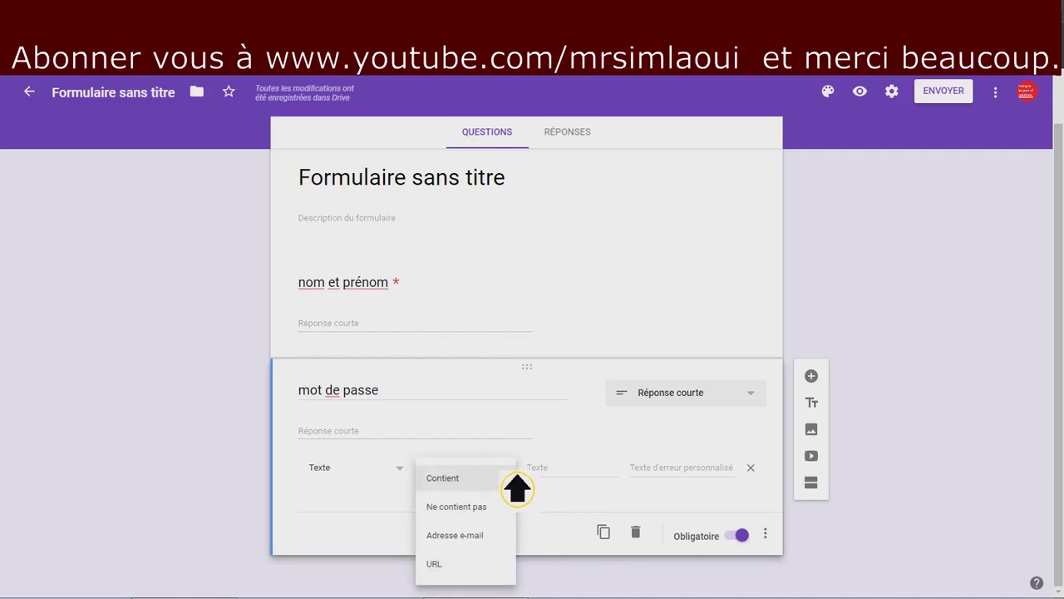
left_click(399, 485)
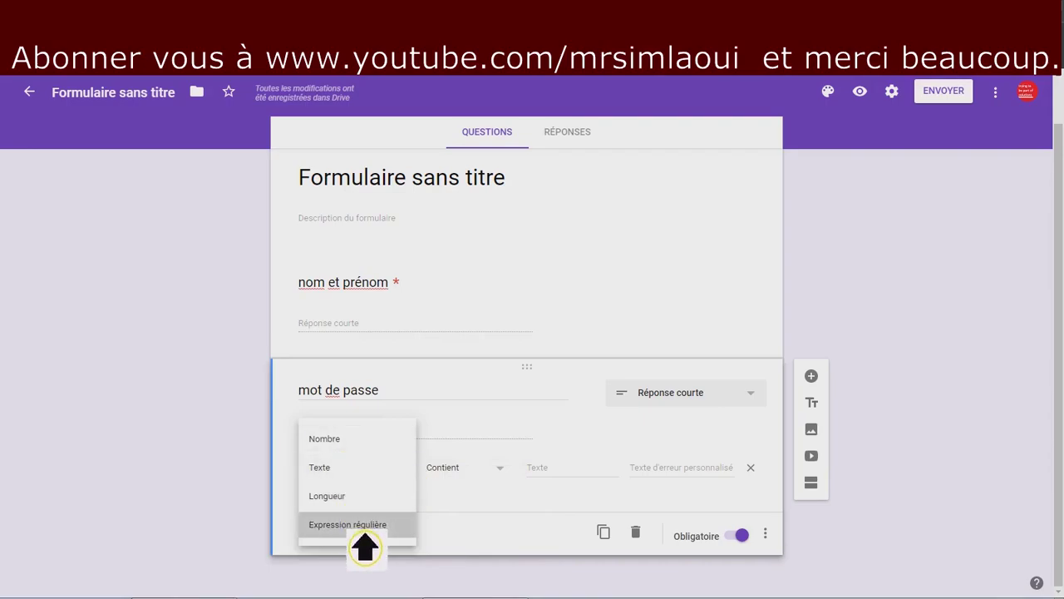
left_click(363, 530)
left_click(532, 486)
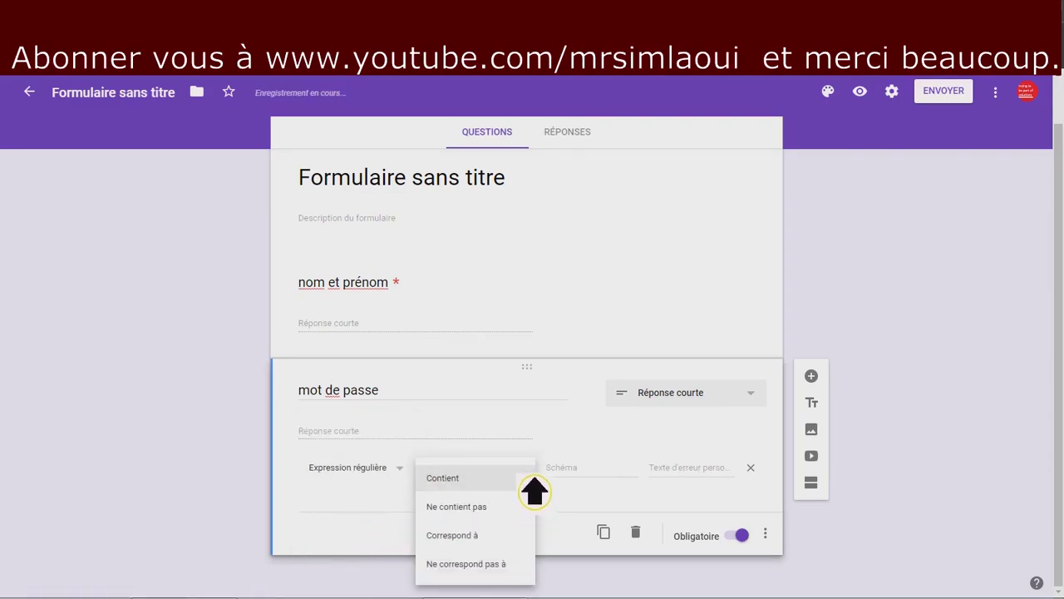
left_click(499, 539)
left_click(627, 470)
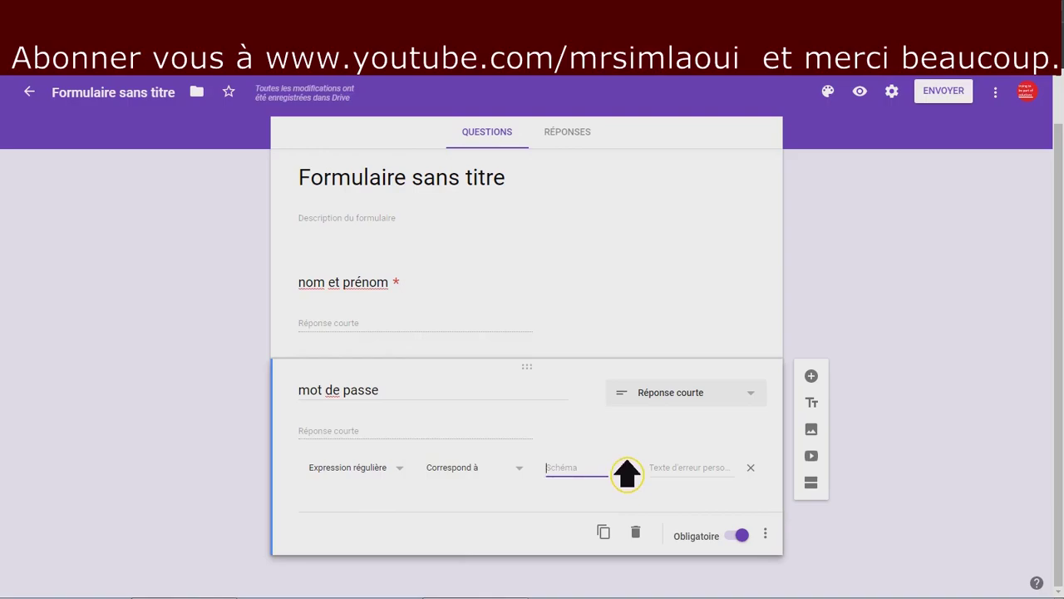
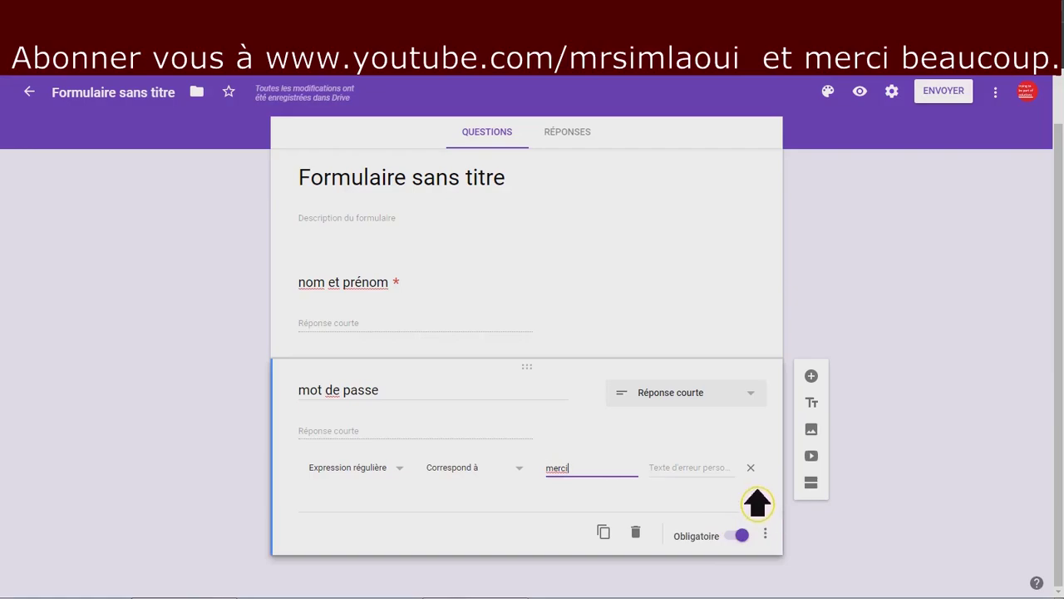
left_click(698, 472)
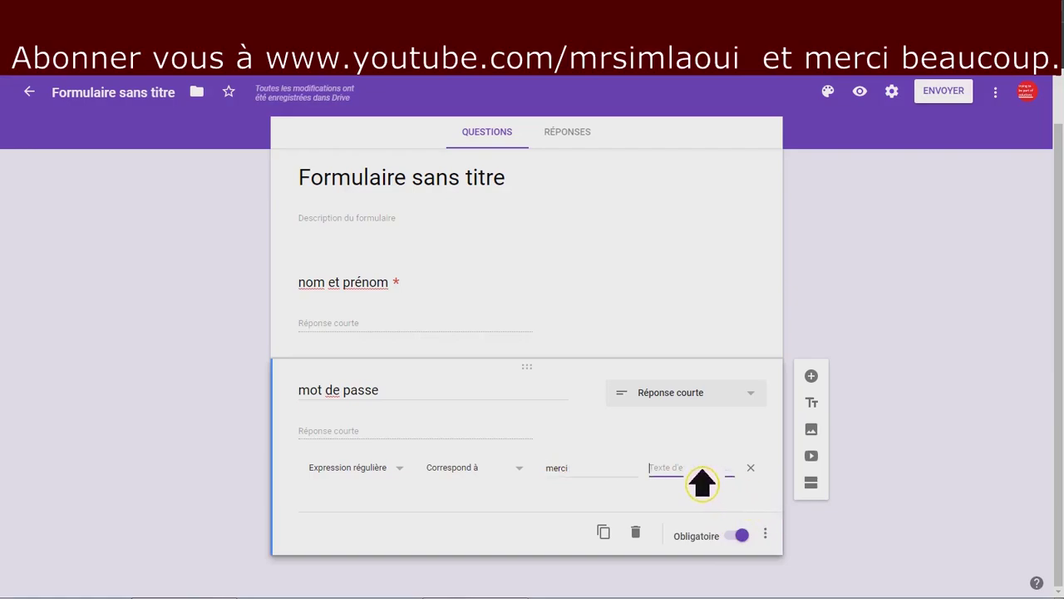
type("mot de passe incorrect")
Add a section titled 'champs de formation' and insert a multiple-choice question in it.
left_click(814, 484)
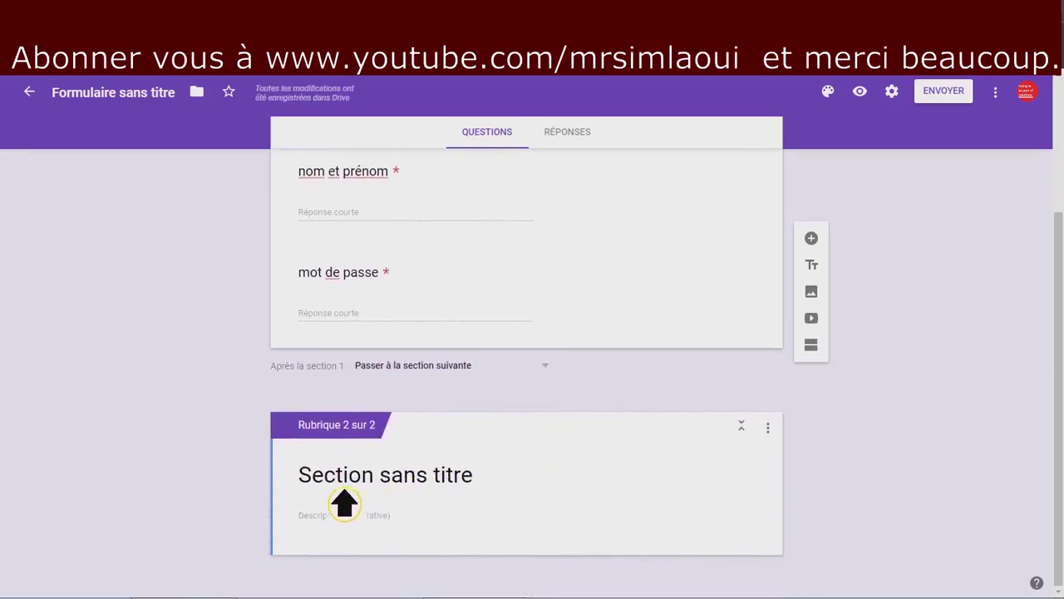
left_click(418, 499)
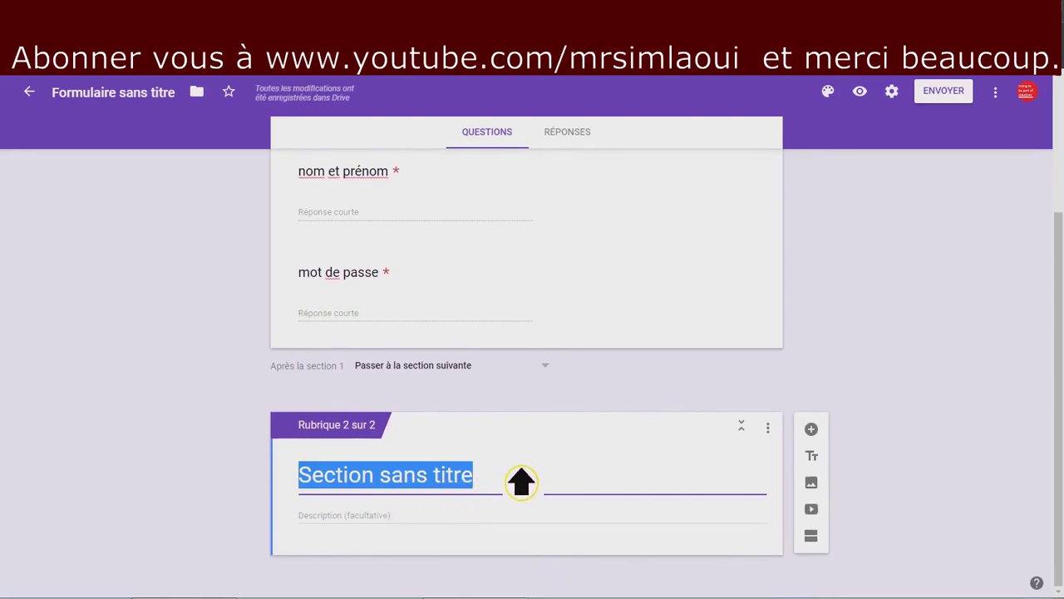
type("que voulez vous")
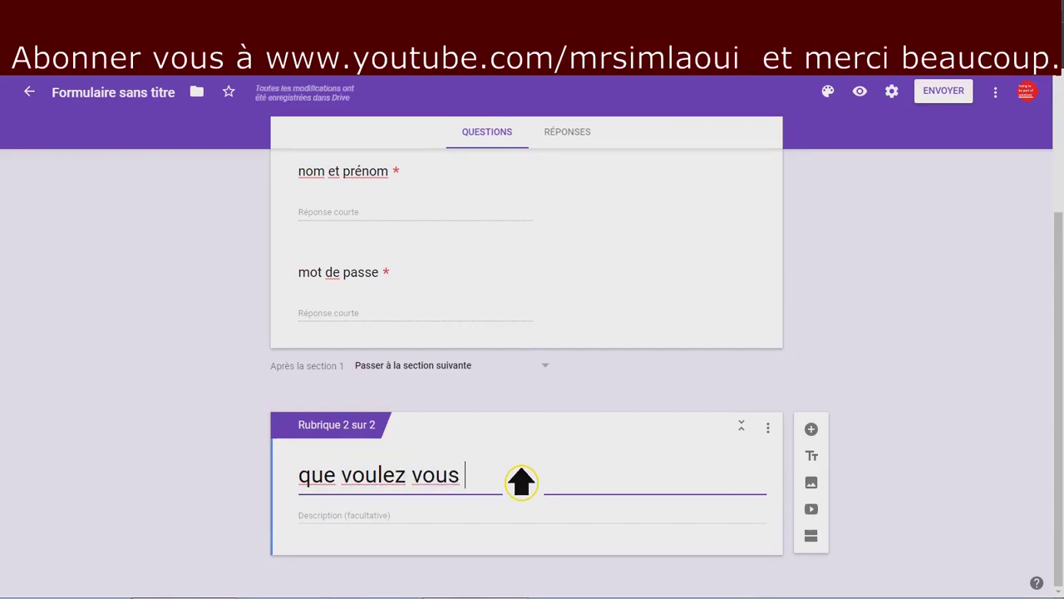
type("étudier?")
triple_click(371, 490)
type("genre")
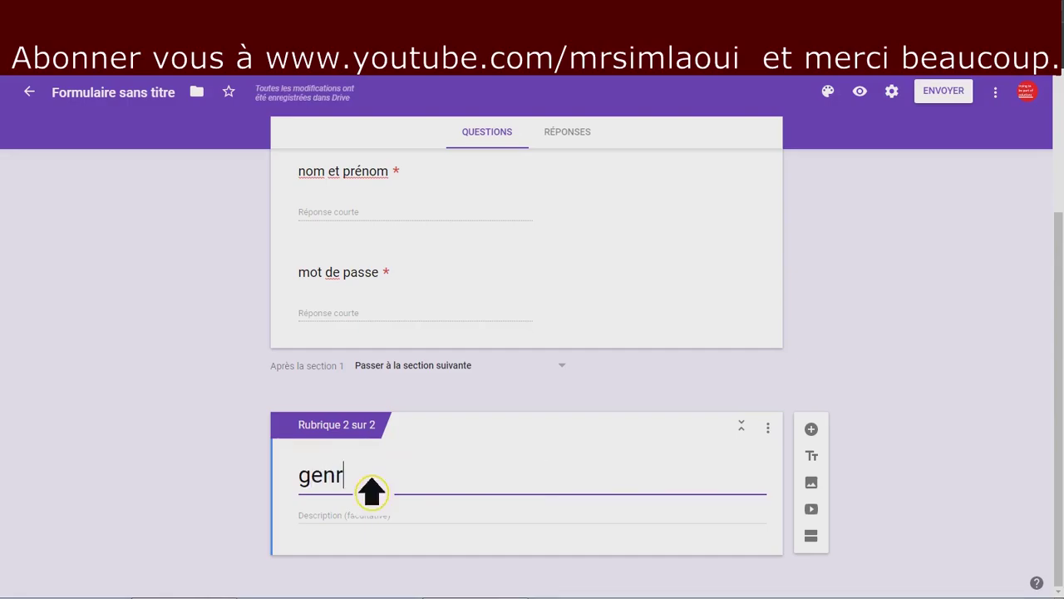
key("BackSpace")
key("BackSpace")
key("BackSpace")
key("BackSpace")
key("BackSpace")
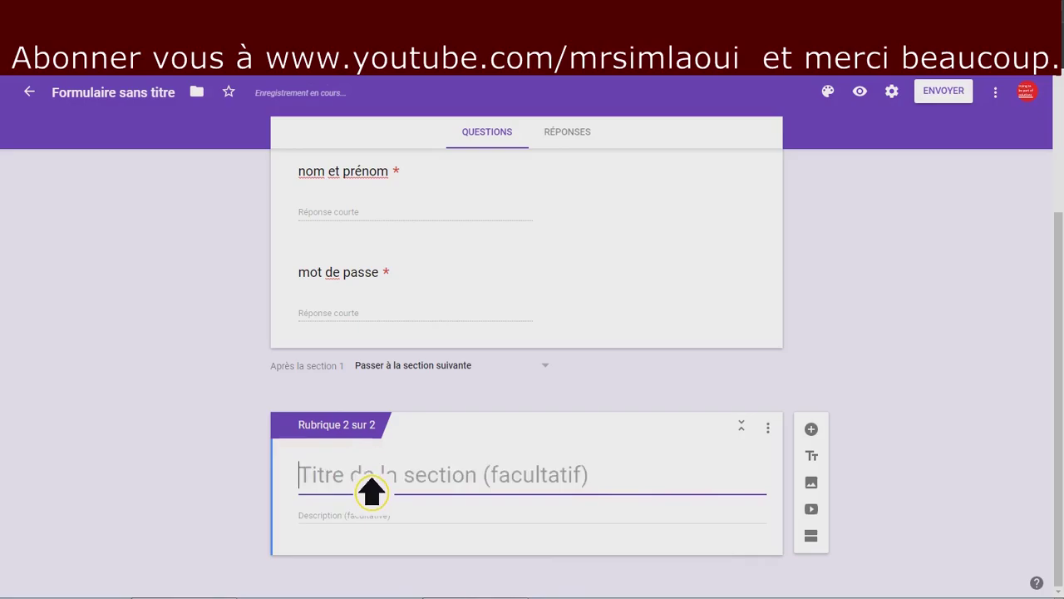
type("c")
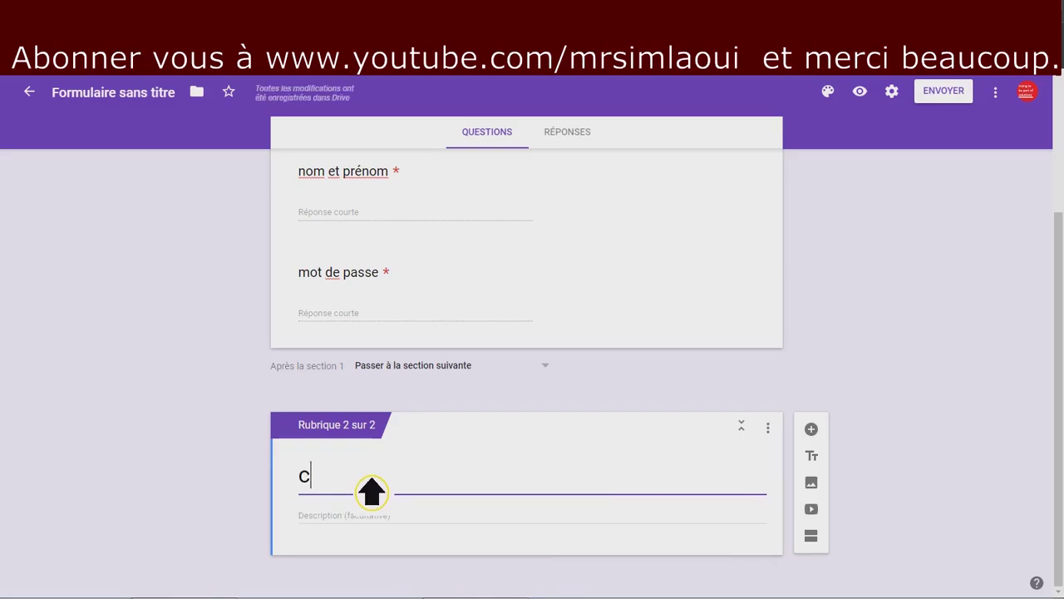
type("hamps de formation")
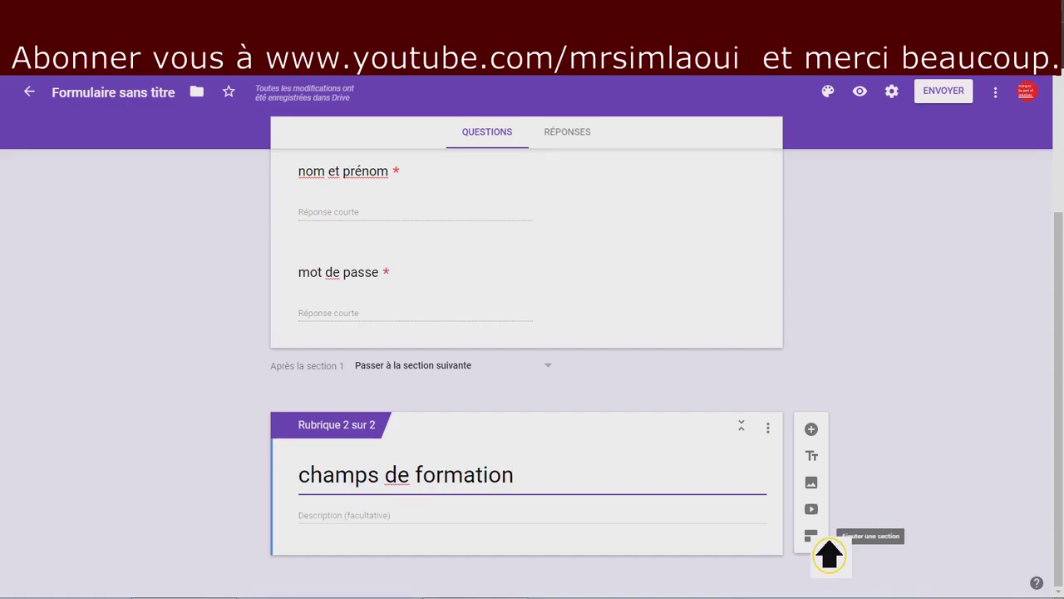
left_click(635, 524)
left_click(823, 433)
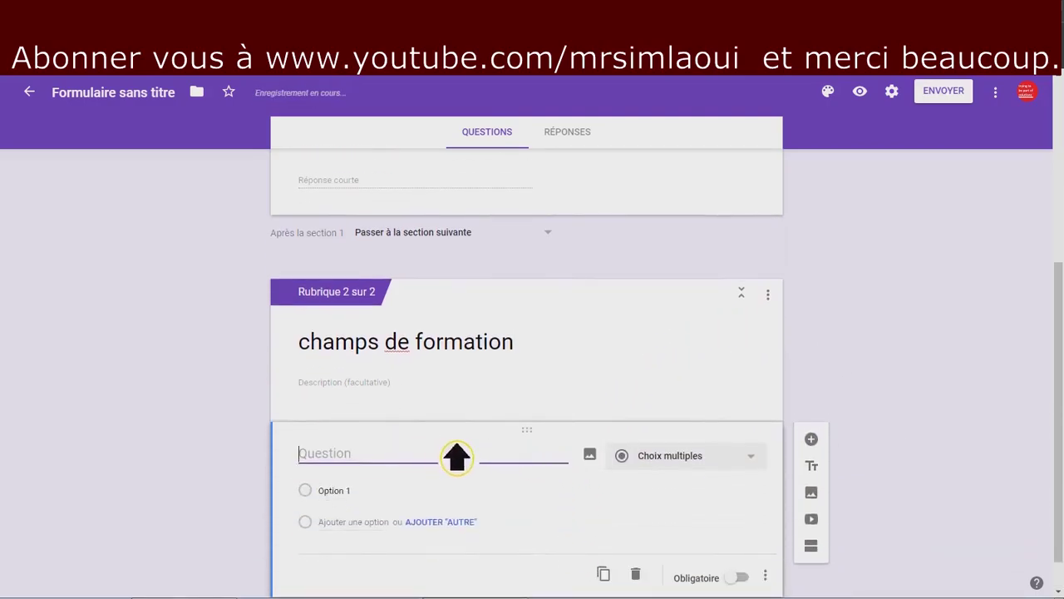
Title the question 'quel est votre domaine de formation' with choices computer science, géologie, chime.
type("quelle")
key("BackSpace")
key("BackSpace")
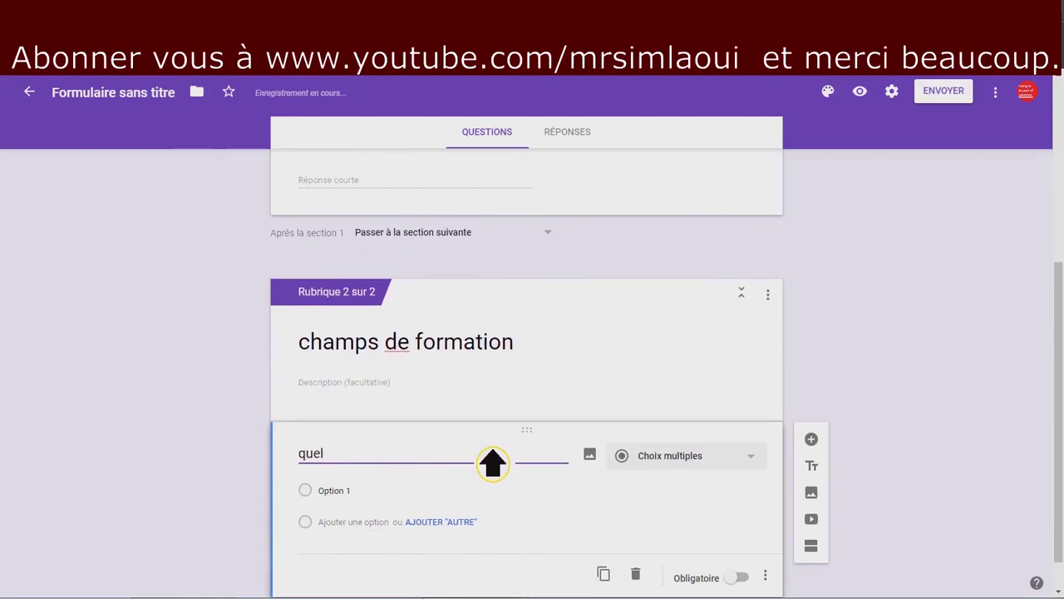
type("est votre domaine de form")
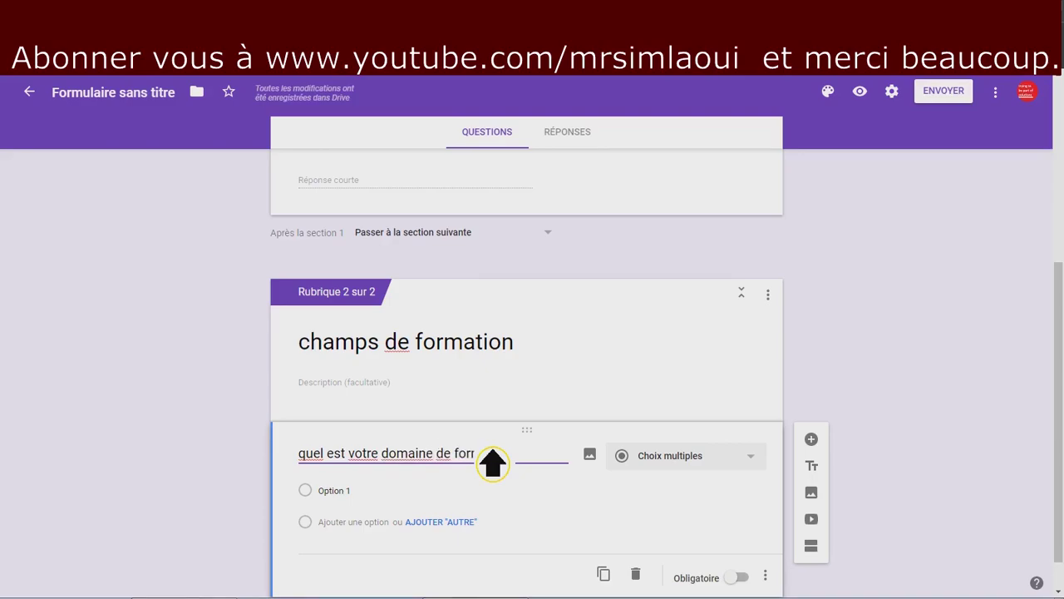
type("a")
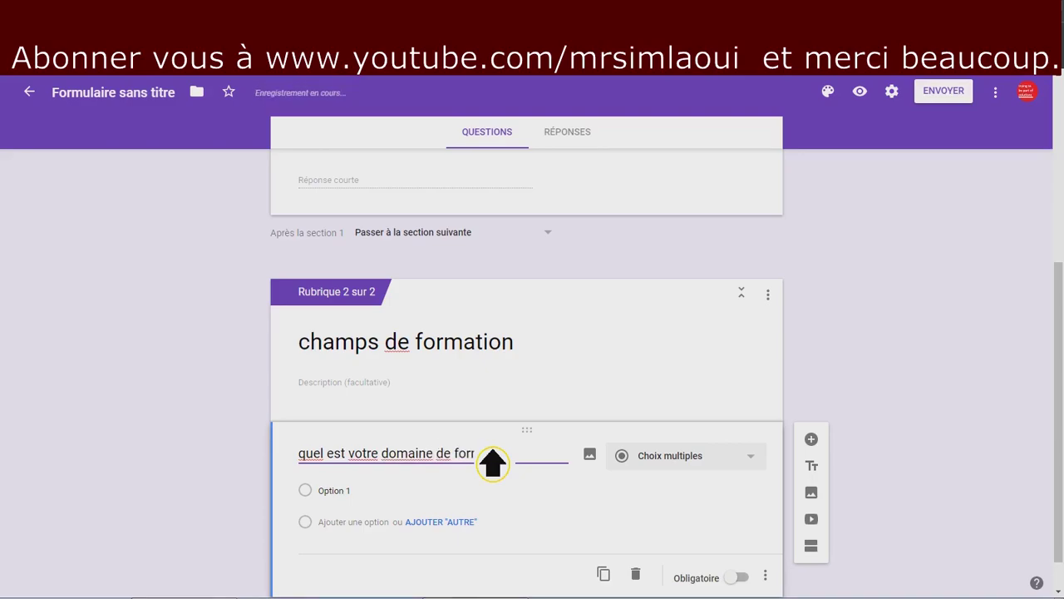
type("tion")
left_click(449, 503)
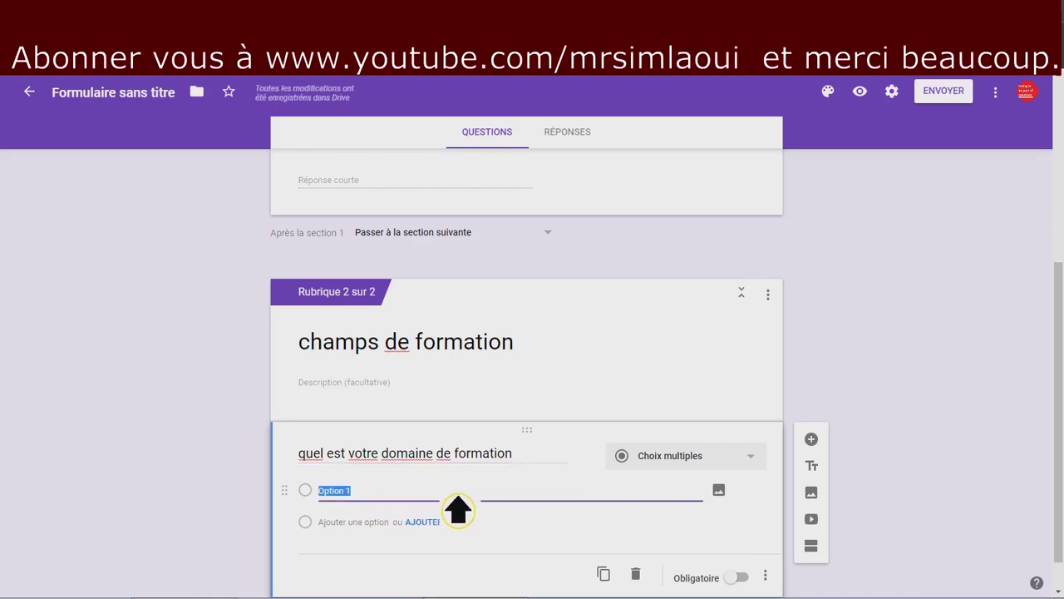
type("computer science")
left_click(376, 522)
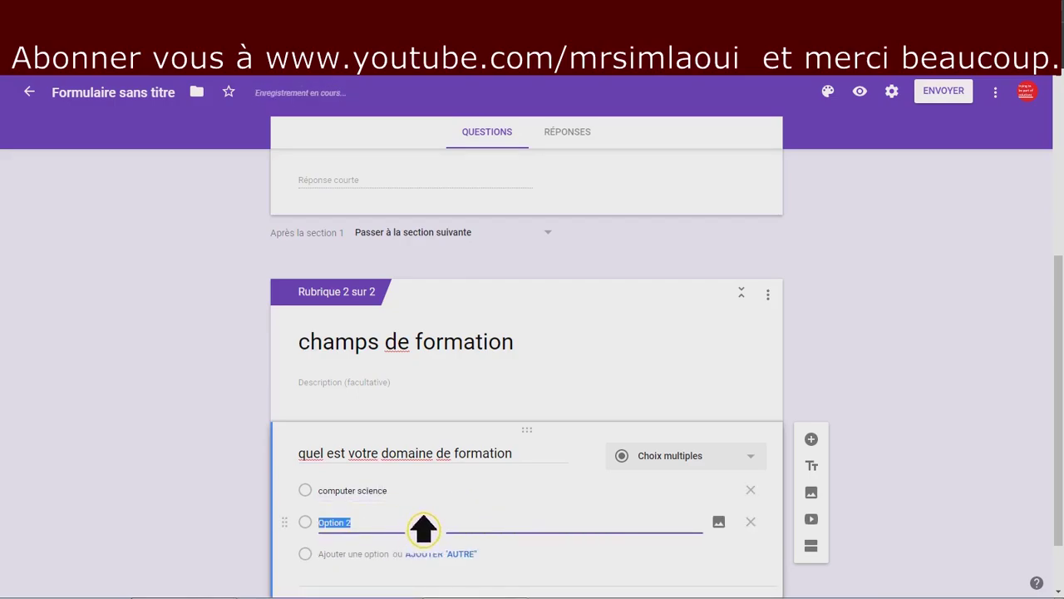
type("géologie")
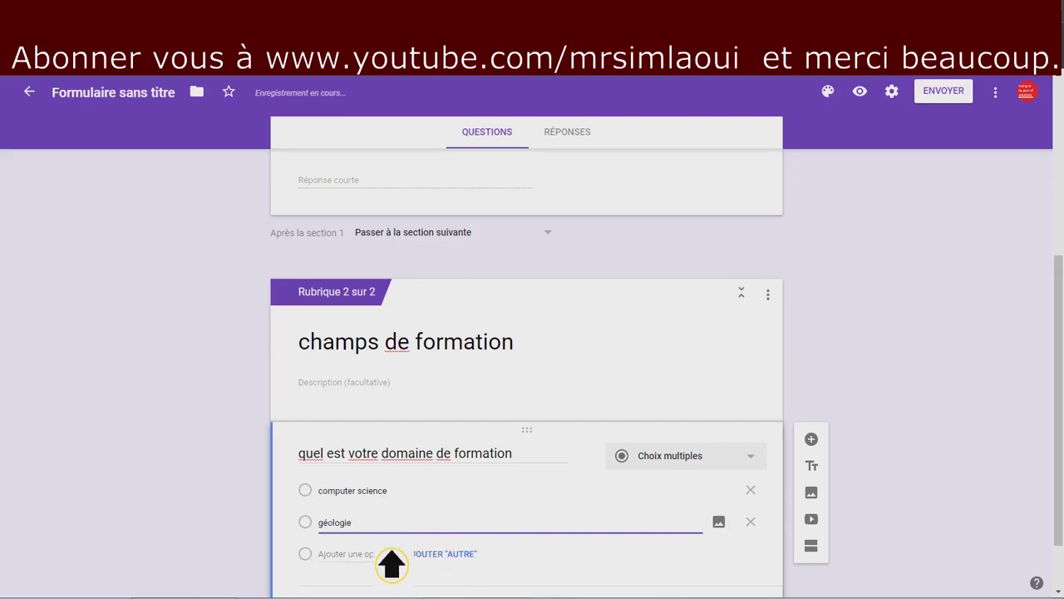
left_click(365, 565)
type("ch")
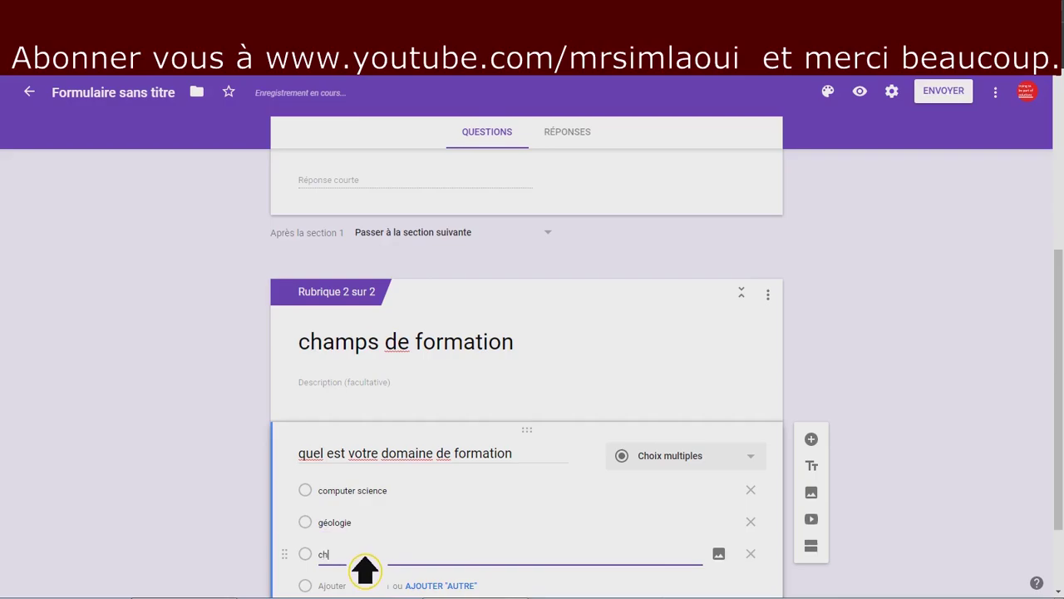
type("ime")
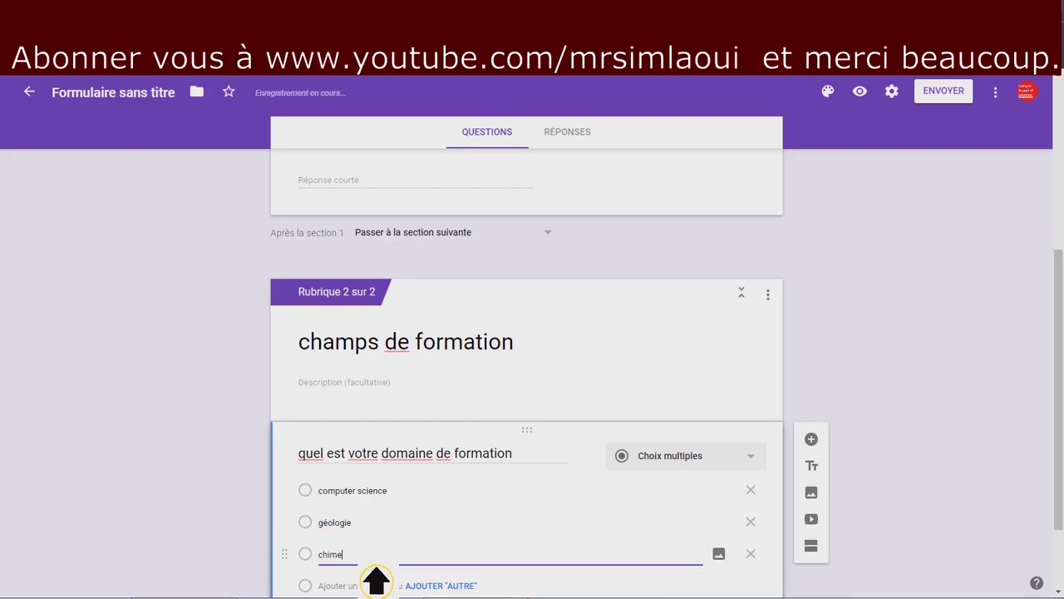
Add the choices marketing and théatre, plus an Autre option.
scroll(361, 551, "down", 1)
left_click(366, 532)
type("marketing")
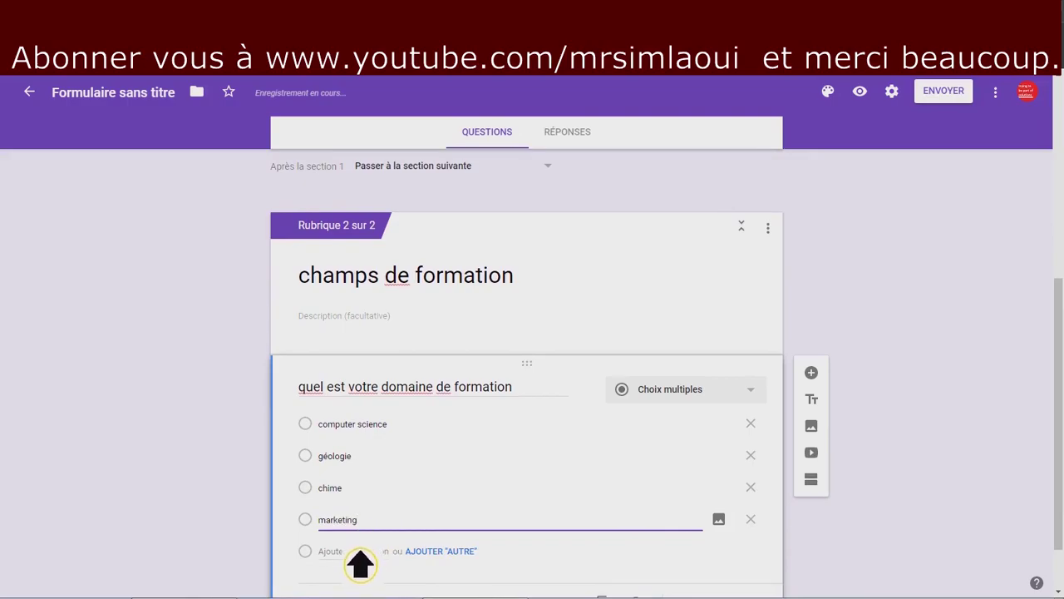
left_click(354, 552)
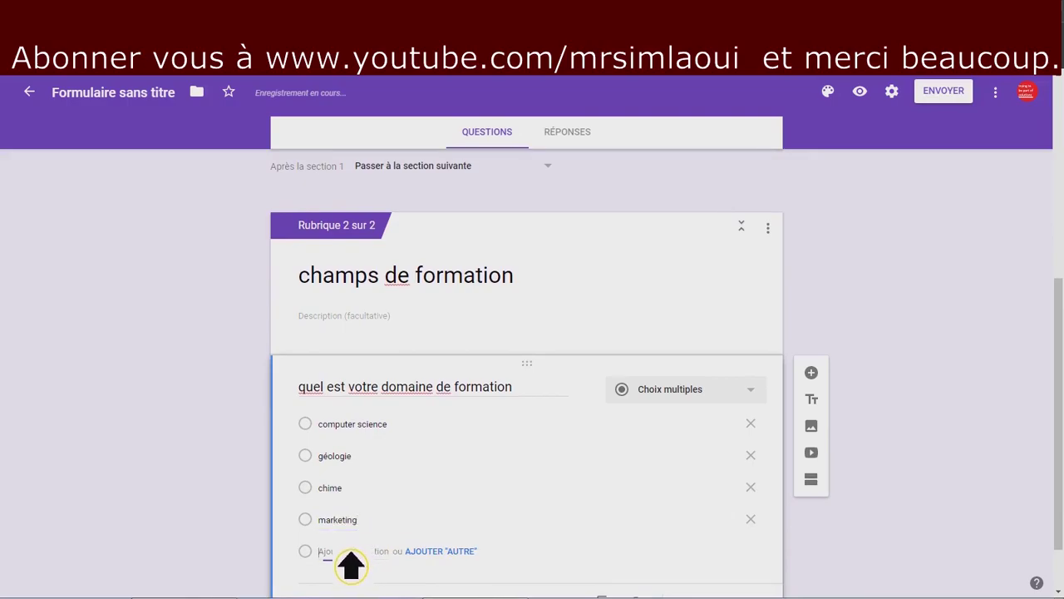
type("autre")
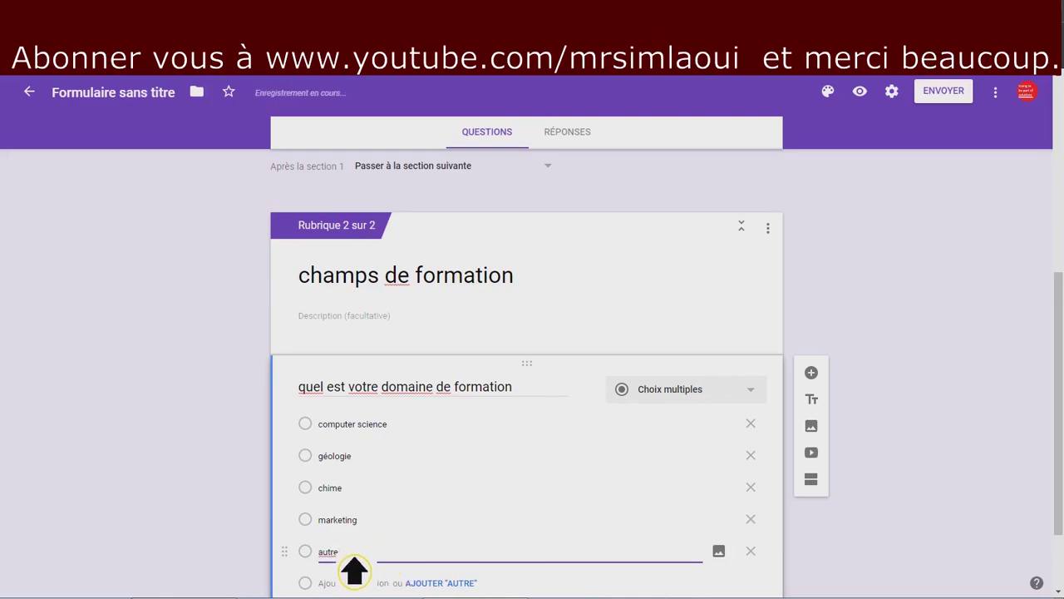
double_click(343, 552)
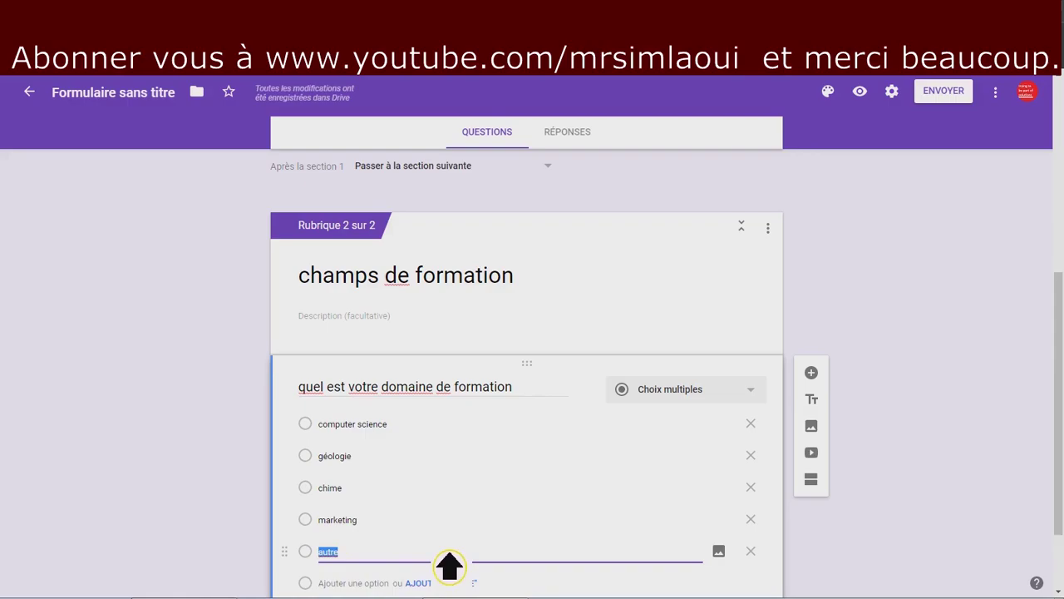
type("théatre")
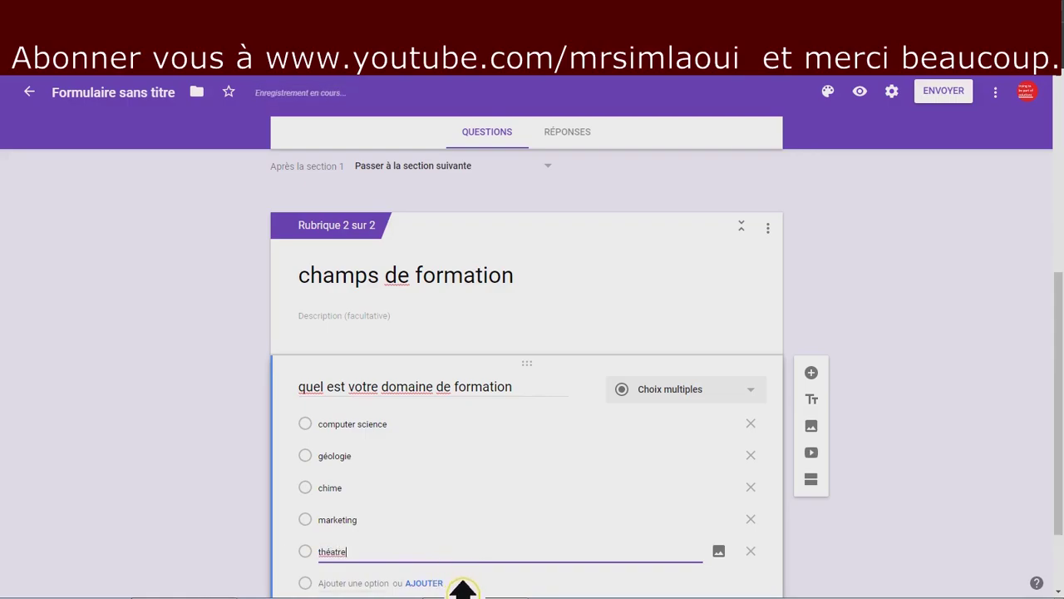
left_click(441, 582)
scroll(611, 552, "down", 1)
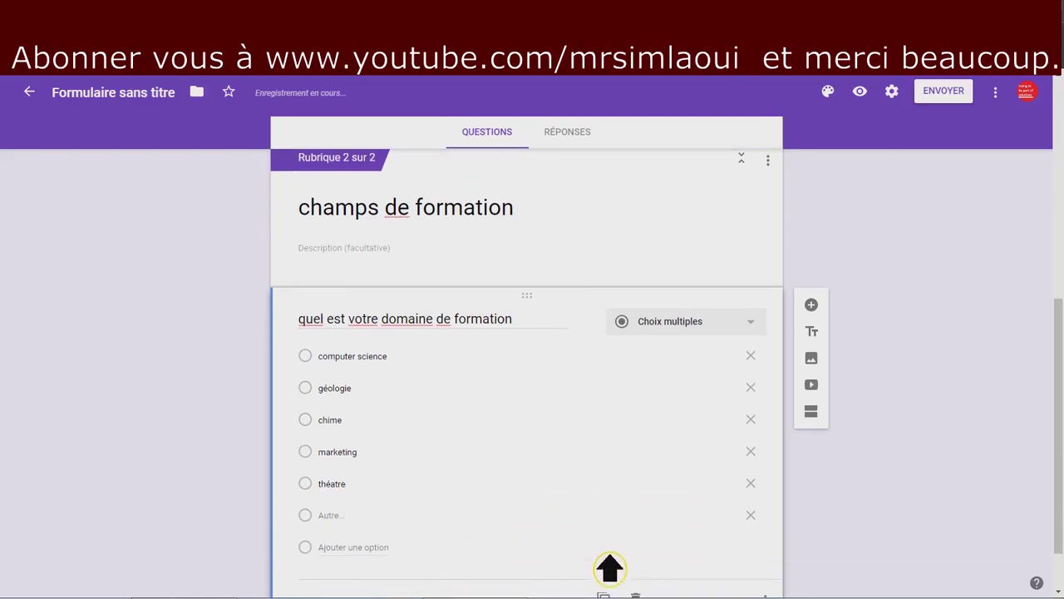
scroll(611, 552, "down", 1)
scroll(611, 564, "up", 6)
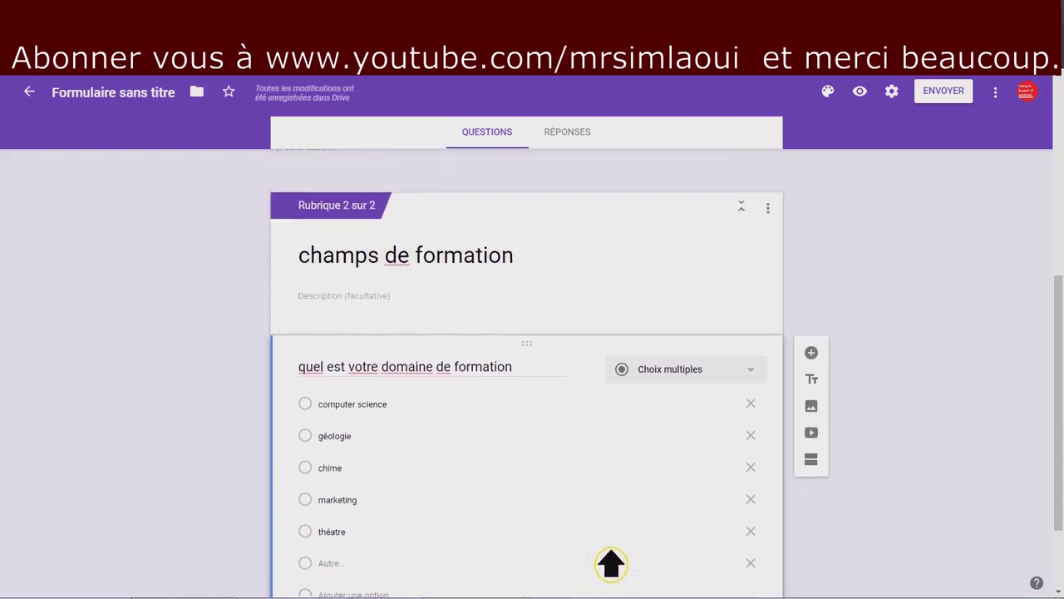
scroll(612, 564, "down", 6)
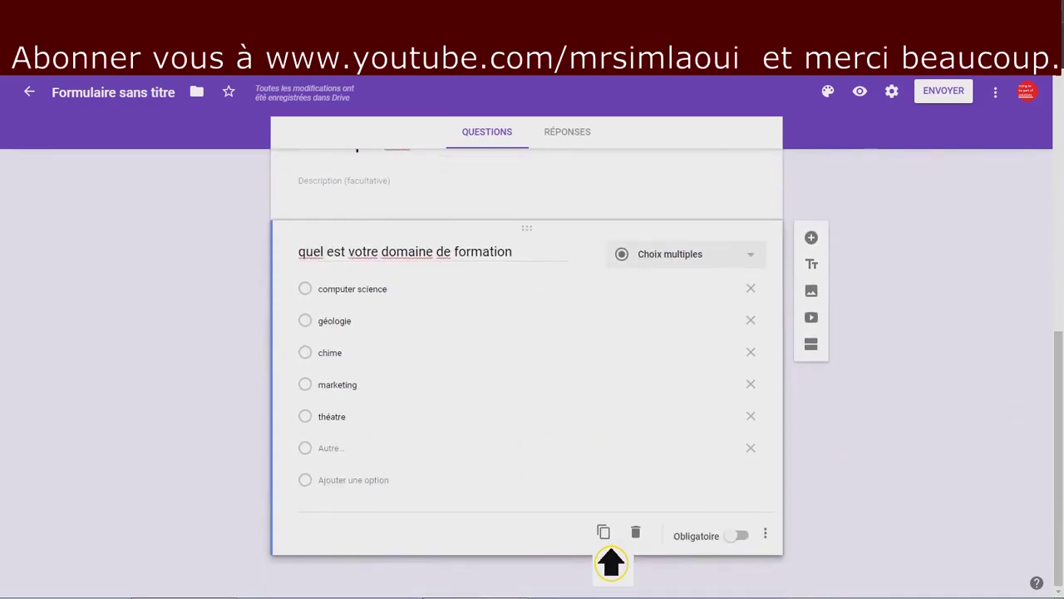
Insert a new section after the training question and title it 'merci . et à la prochaine.'.
left_click(830, 351)
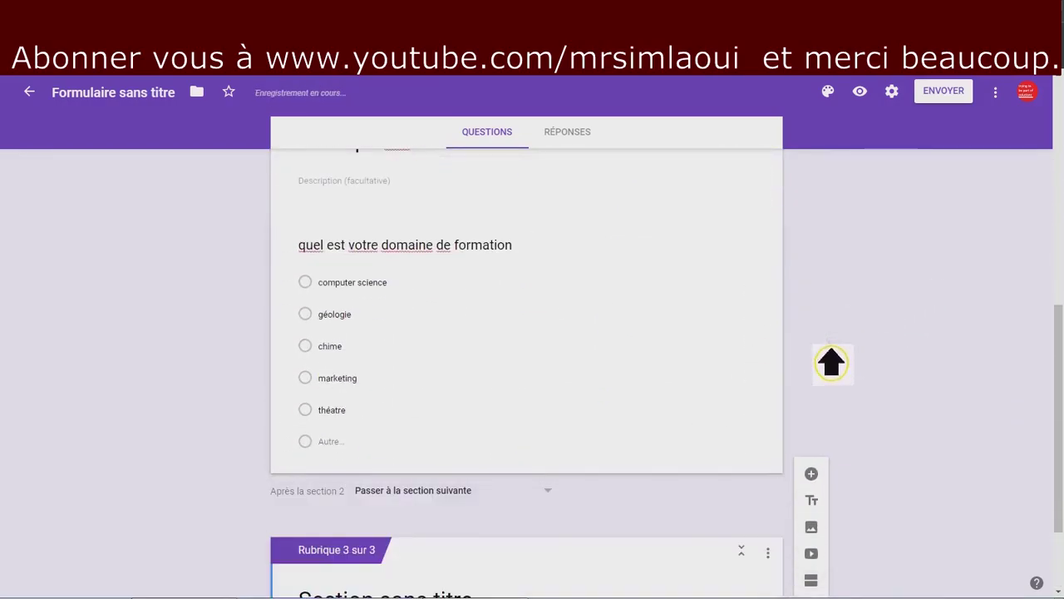
scroll(715, 432, "down", 2)
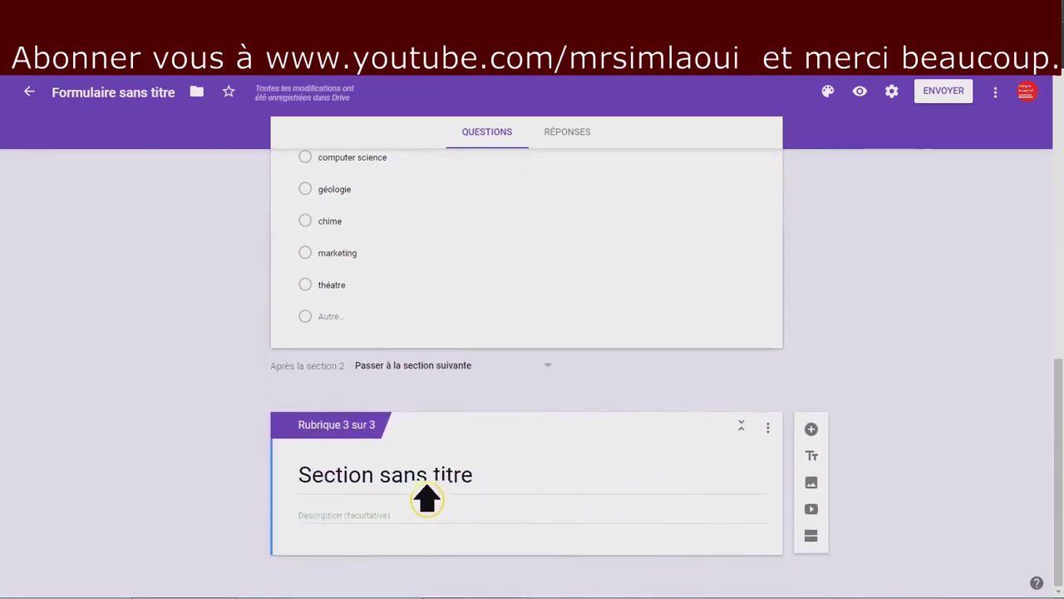
left_click(321, 491)
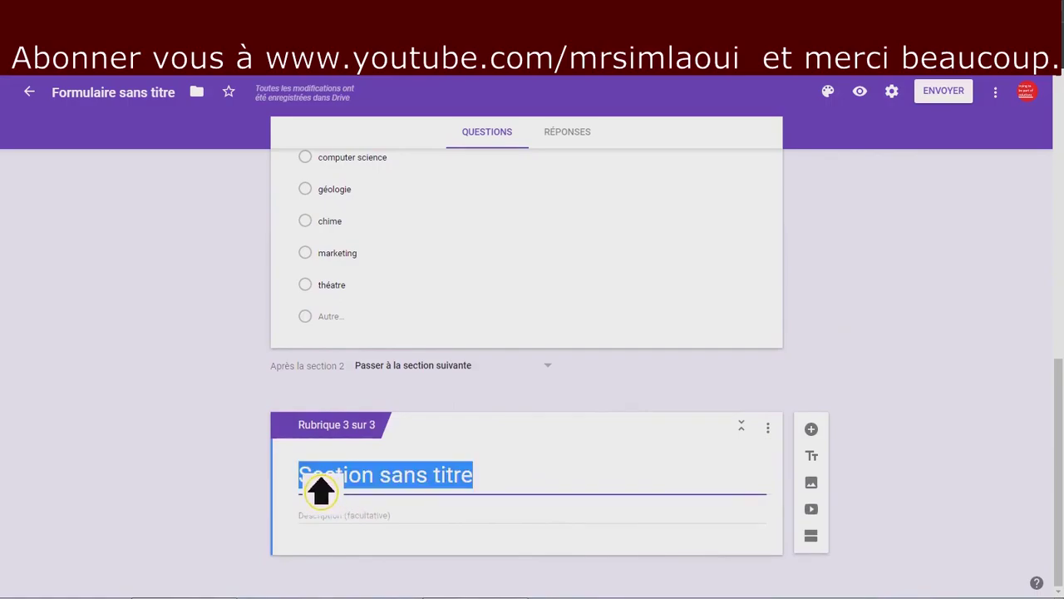
type("merci")
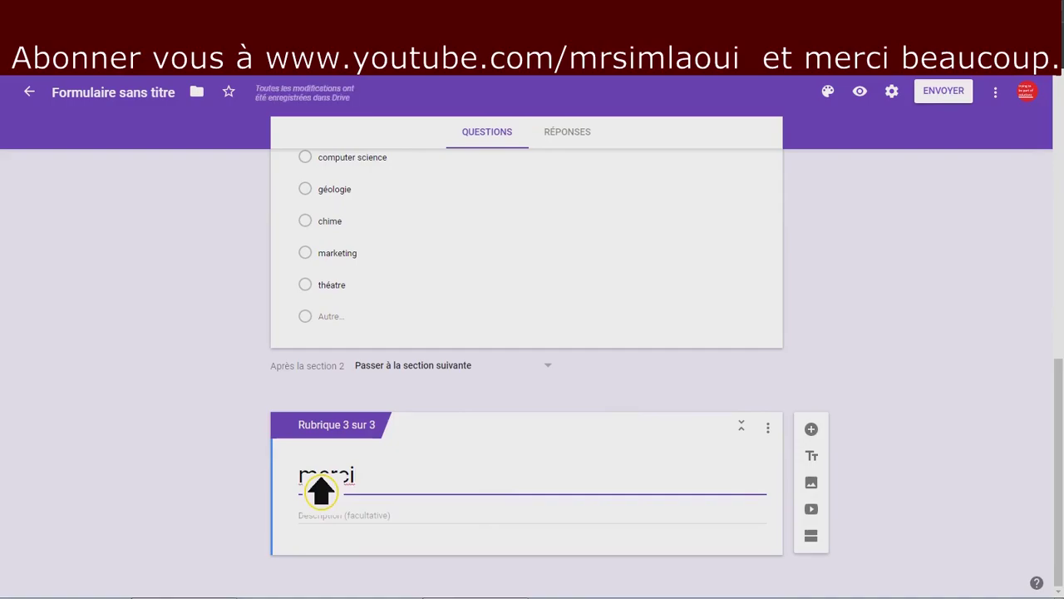
type(". et à la ")
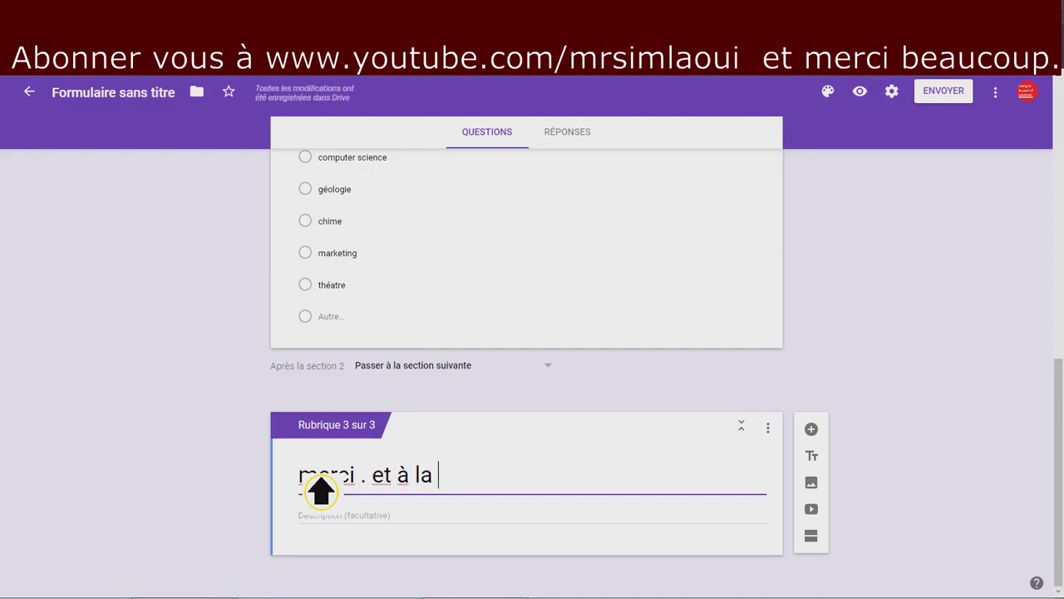
type("proc")
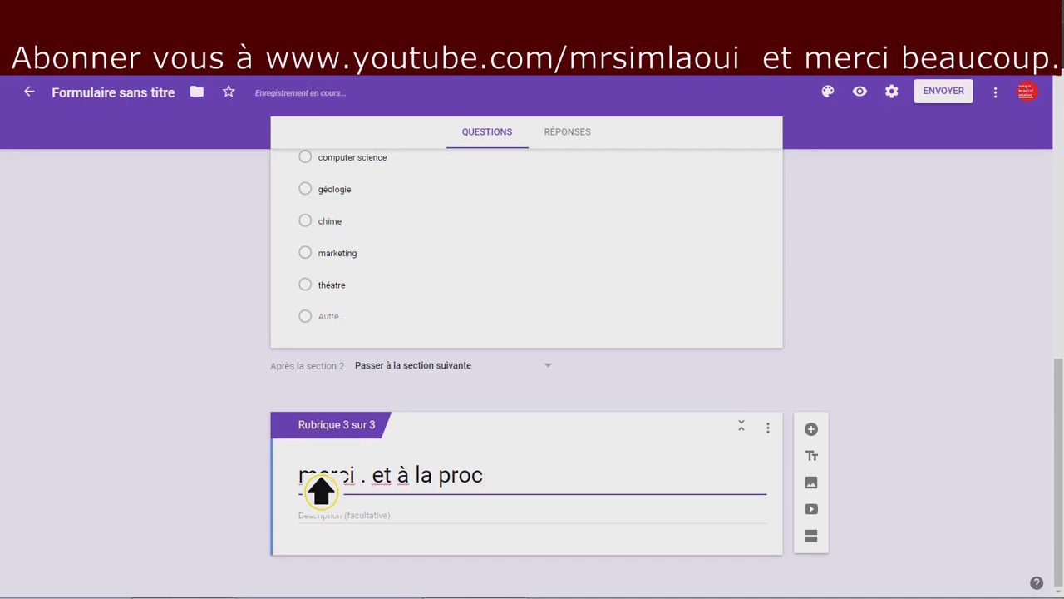
type("haine.")
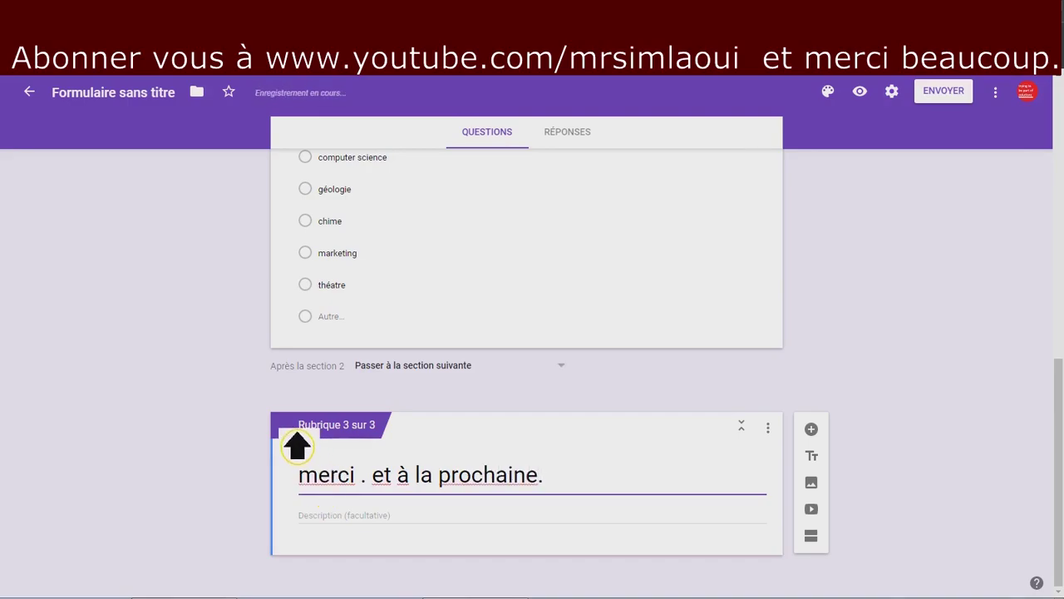
Preview the form, dismiss the translation offer, and type a respondent's full name into 'nom et prénom'.
left_click(871, 106)
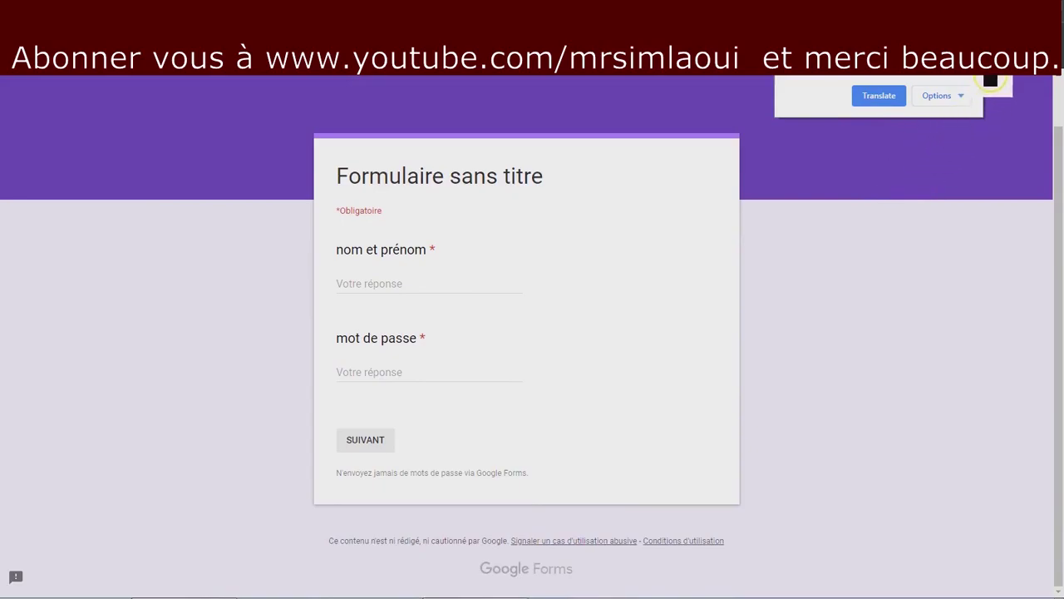
left_click(972, 63)
left_click(436, 301)
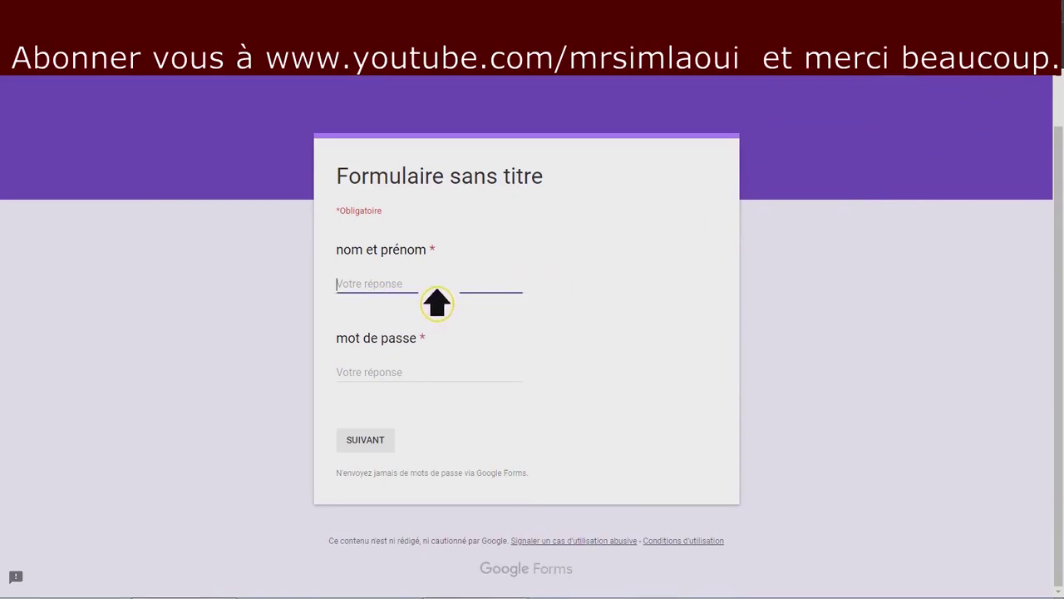
type("nom et preno")
key("BackSpace")
key("BackSpace")
key("BackSpace")
key("BackSpace")
key("BackSpace")
key("BackSpace")
key("BackSpace")
key("BackSpace")
key("BackSpace")
key("BackSpace")
key("BackSpace")
key("BackSpace")
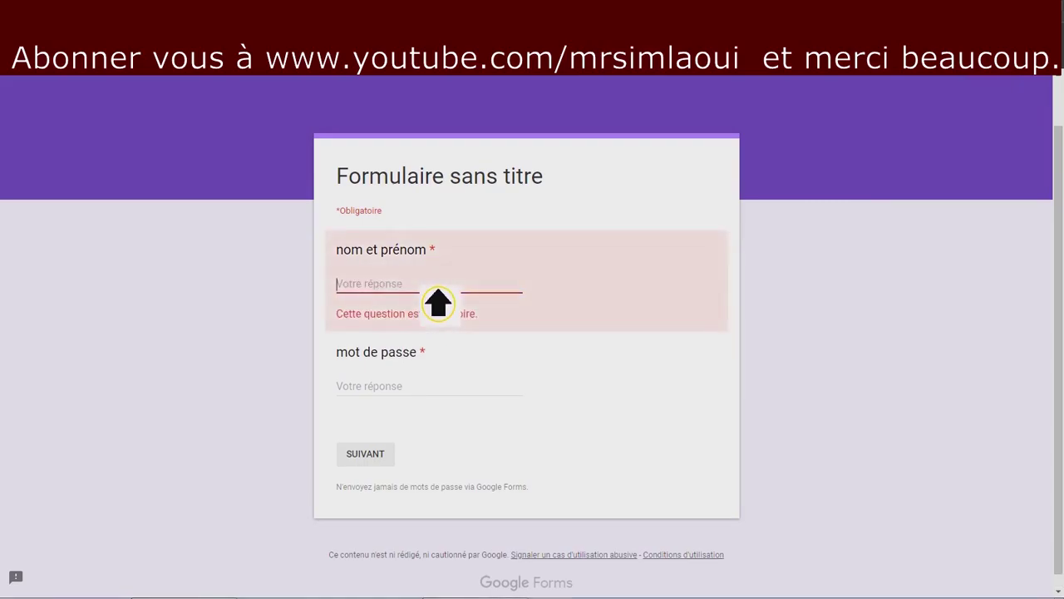
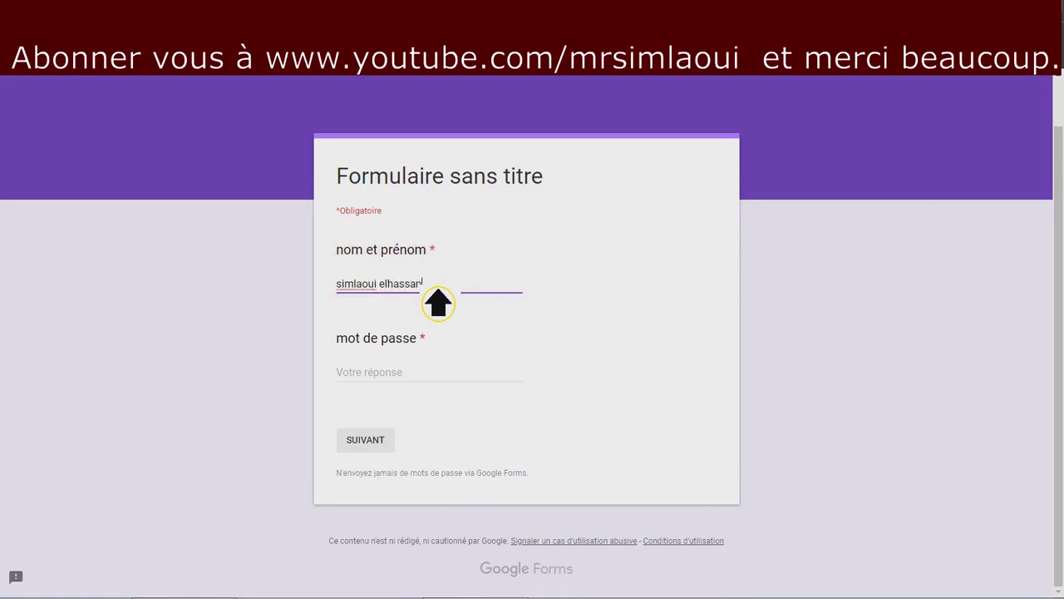